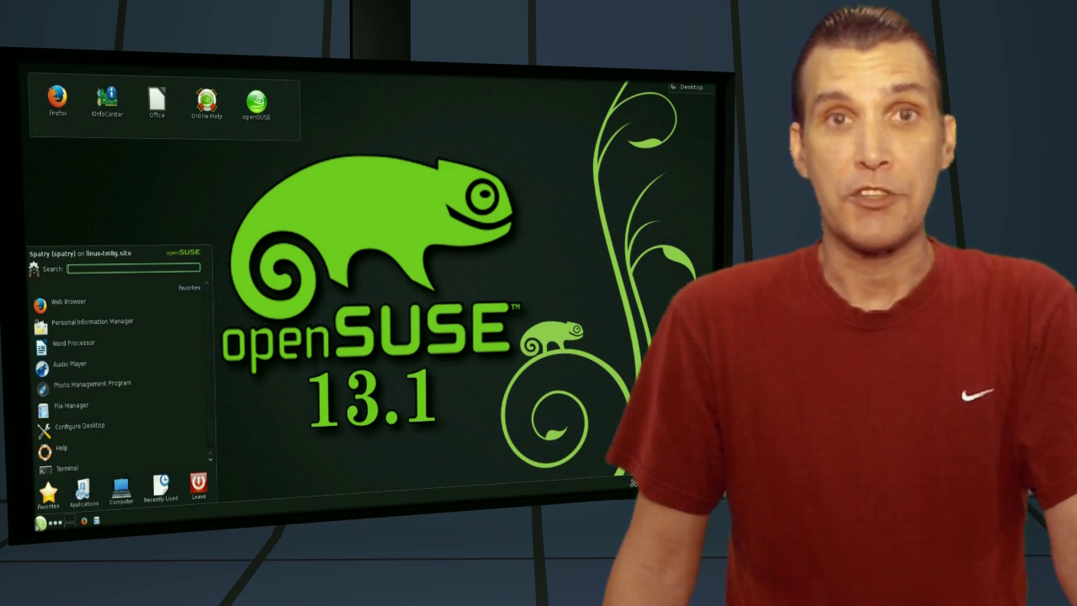
- Make the open Kickoff launcher menu slightly taller by dragging its top edge upward
scroll(126, 378, "down", 1)
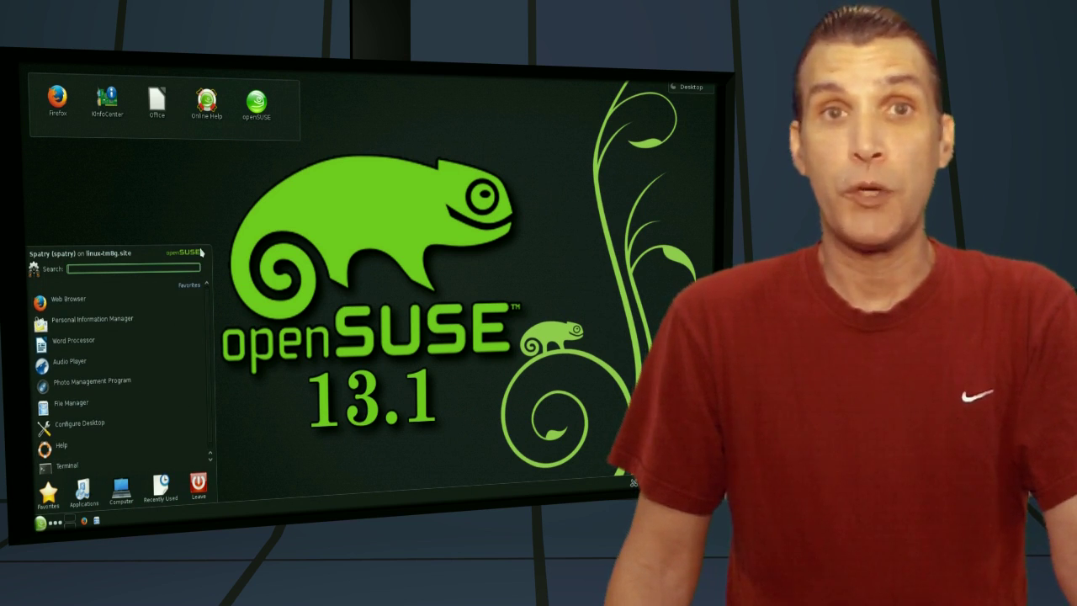
left_click_drag(204, 251, 209, 221)
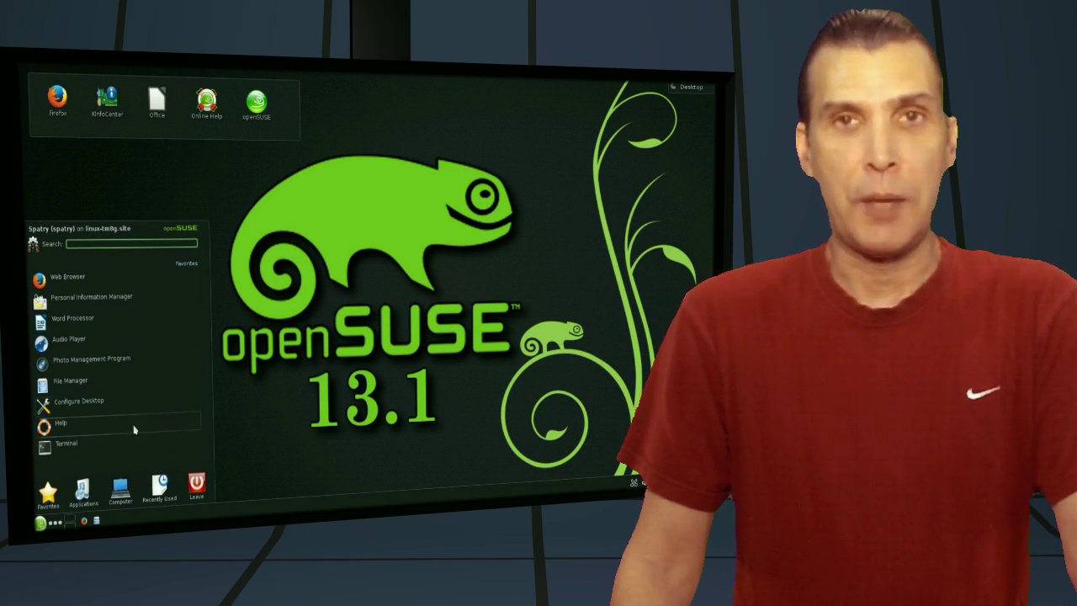
- Switch the Kickoff launcher to the Classic Menu Style from its context menu
right_click(39, 446)
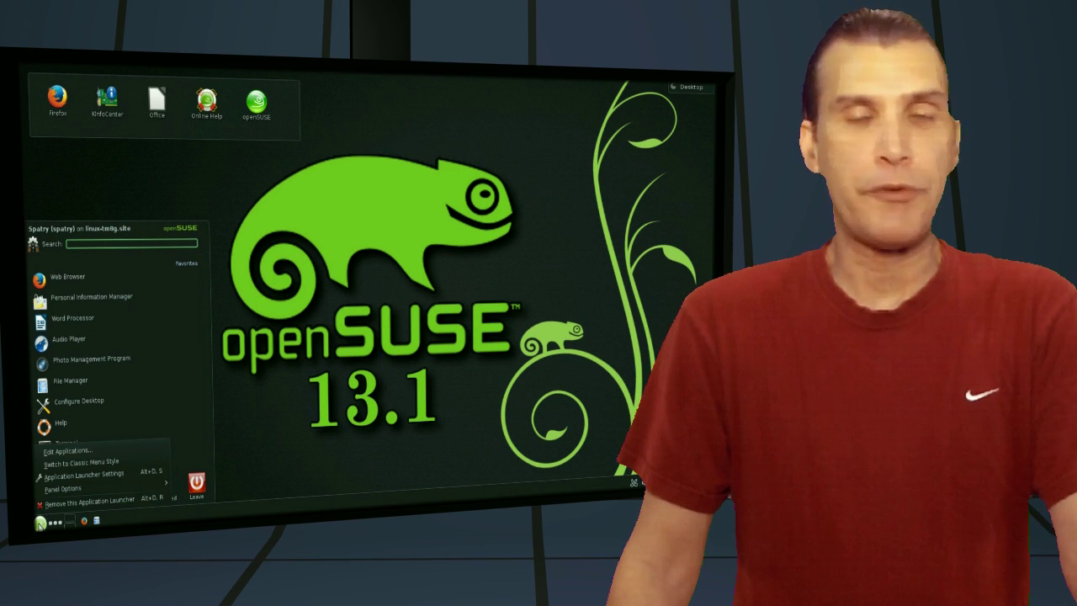
left_click(53, 465)
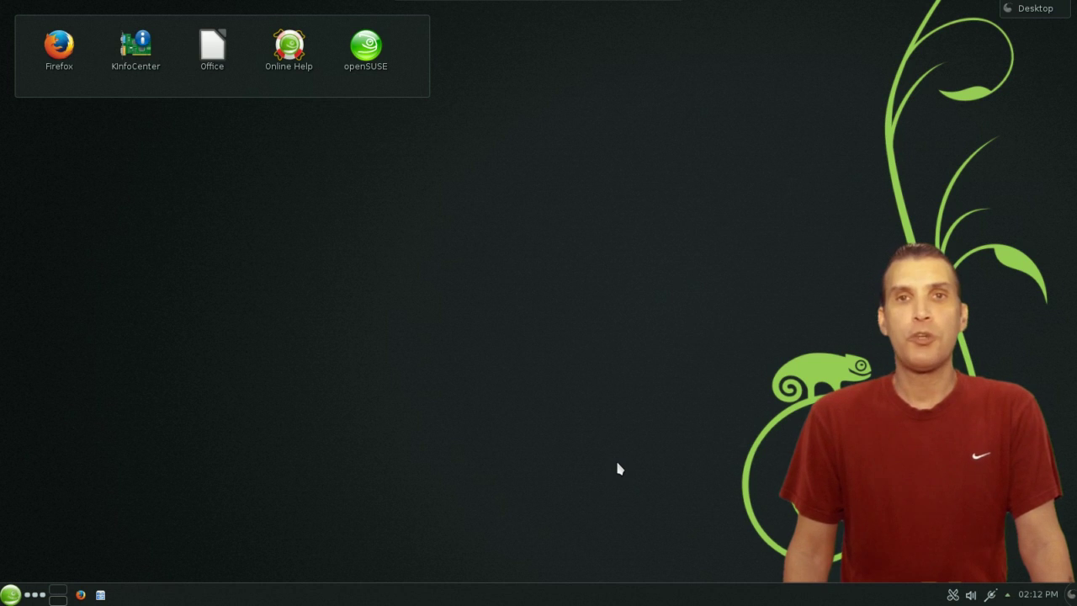
- Open and dismiss the Desktop toolbox, then widen the folder-view shortcuts widget
left_click(1039, 12)
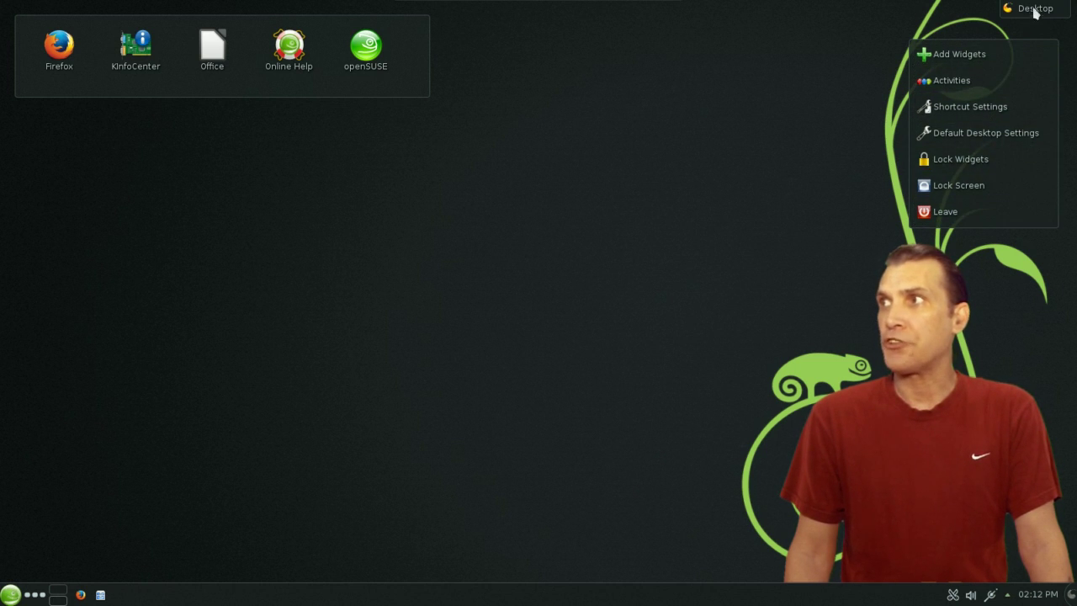
left_click(683, 229)
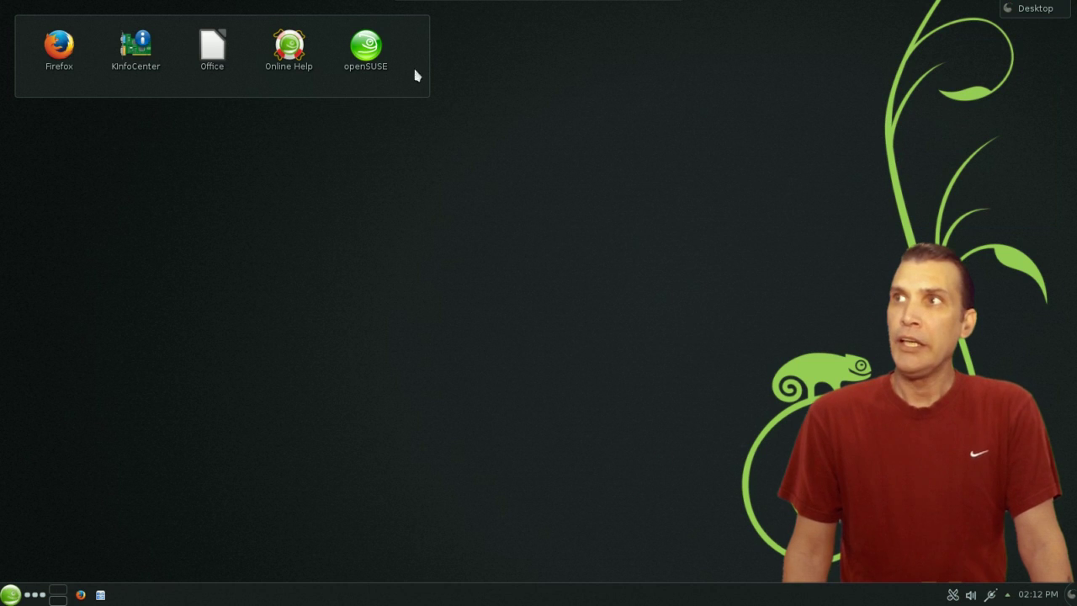
mouse_move(409, 37)
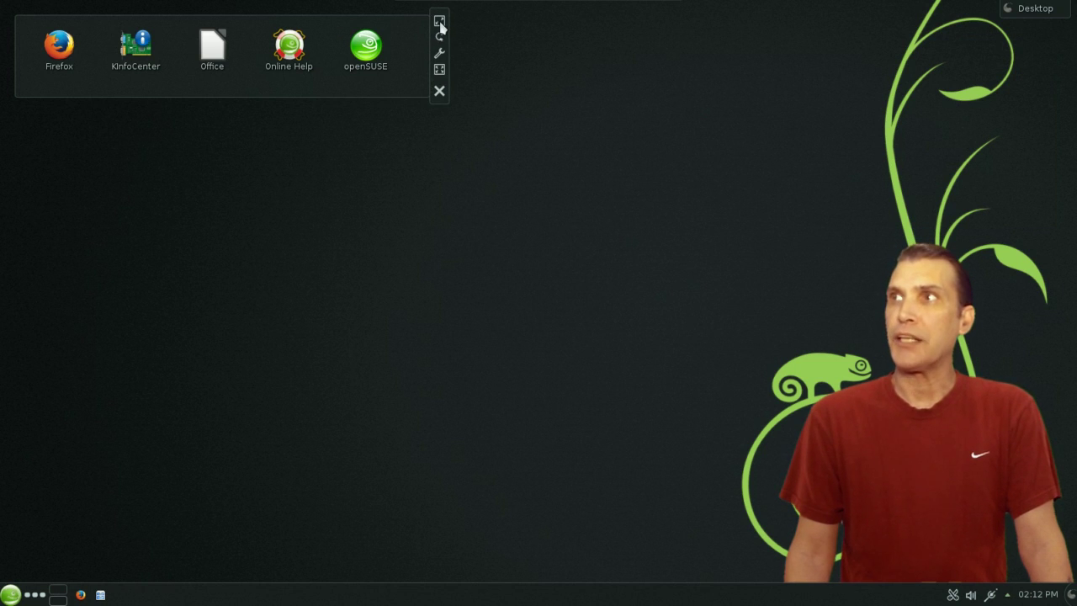
left_click_drag(441, 28, 442, 107)
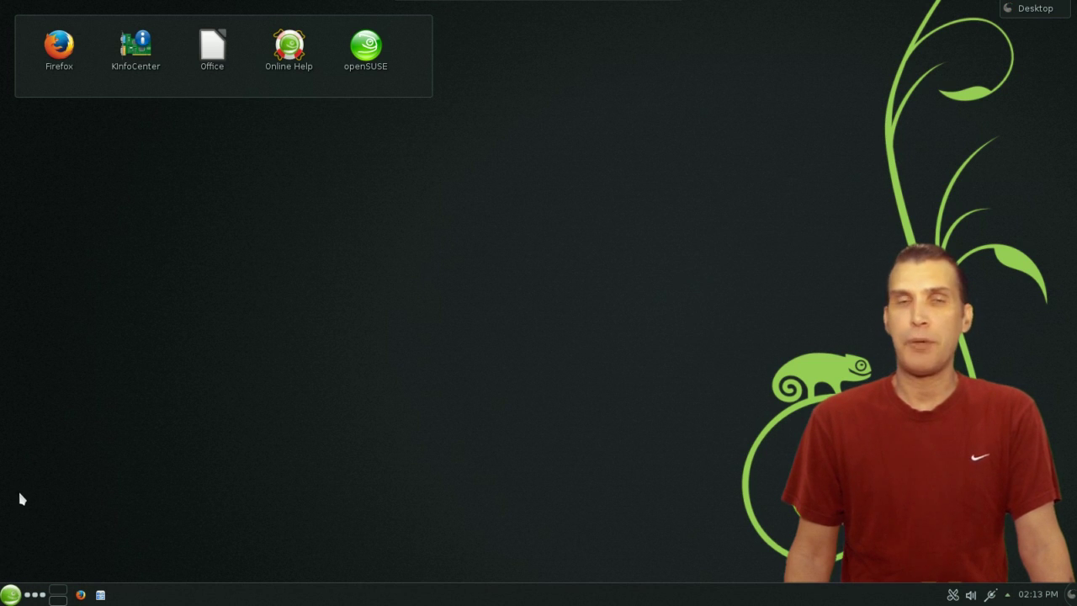
- Enlarge Kickoff, switch the launcher to Classic Menu Style, and open the classic menu
left_click(9, 595)
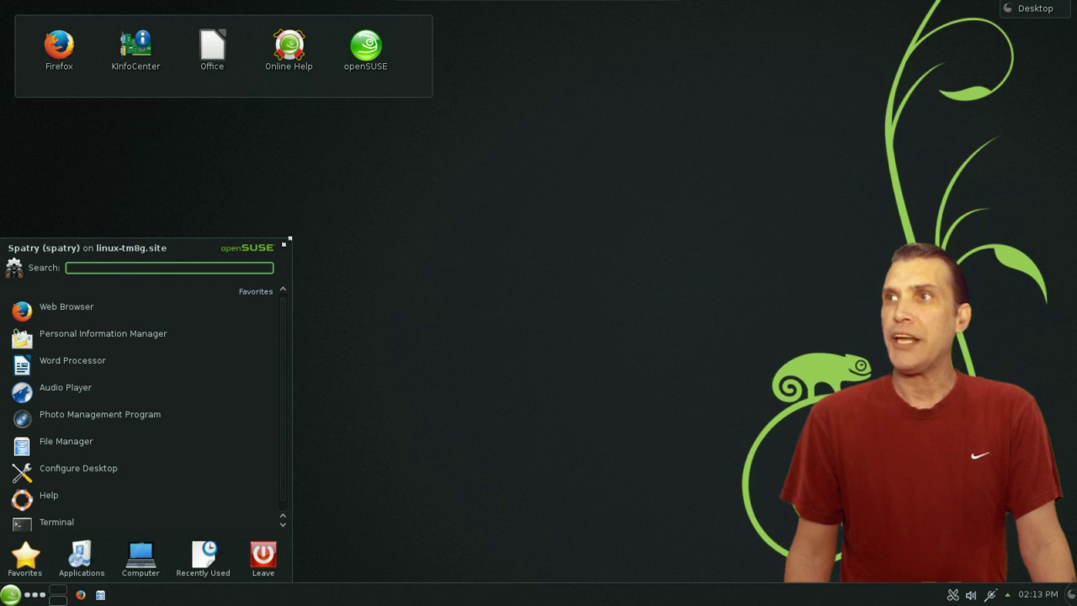
left_click_drag(289, 241, 292, 213)
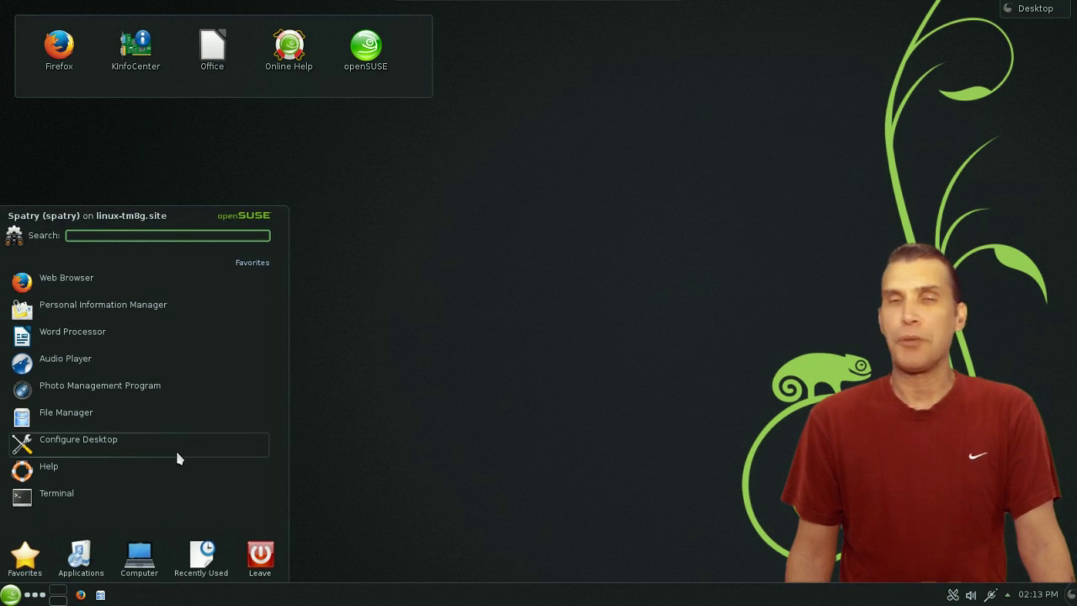
right_click(12, 594)
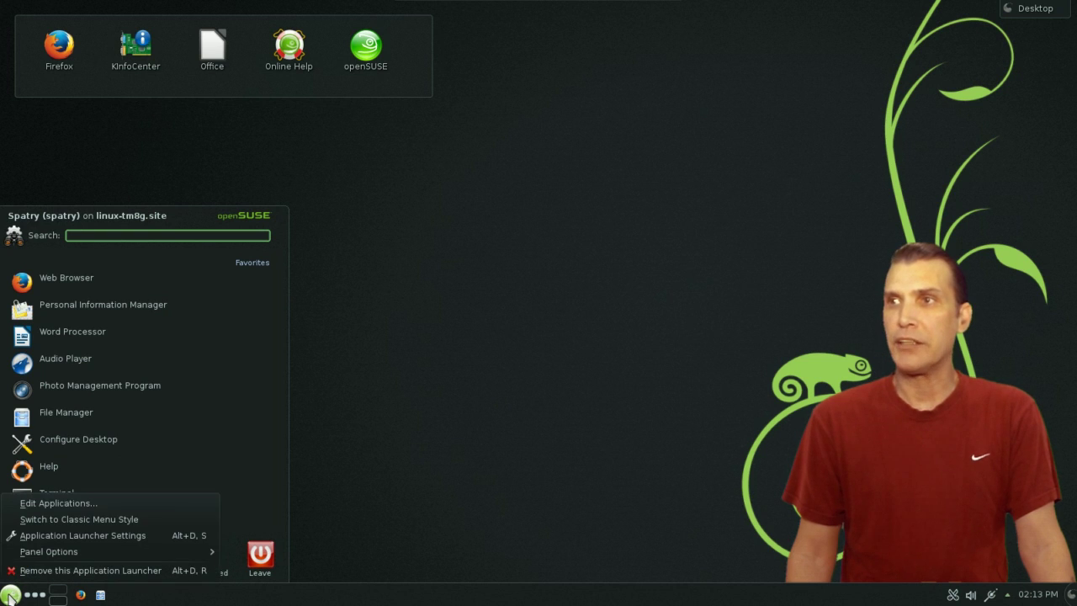
left_click(36, 522)
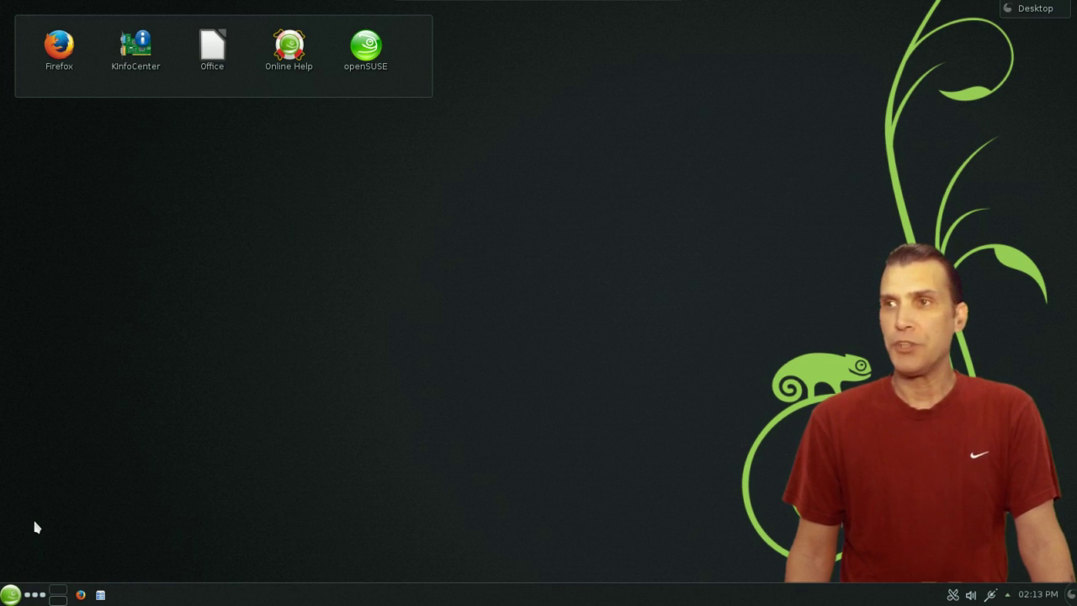
left_click(9, 595)
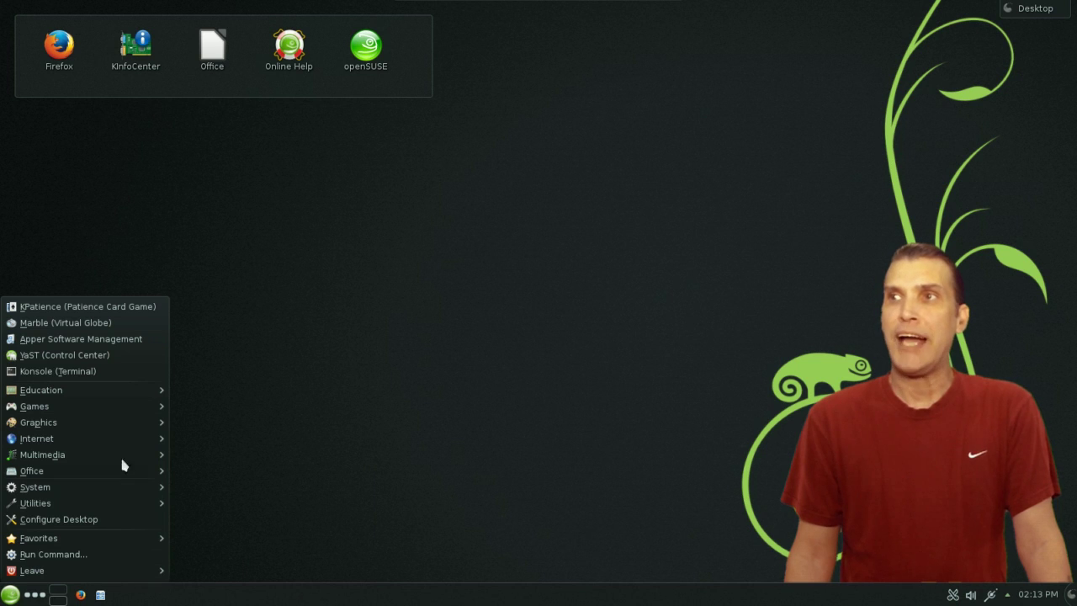
- Browse the Graphics and Education categories of the classic menu, then close it
mouse_move(96, 424)
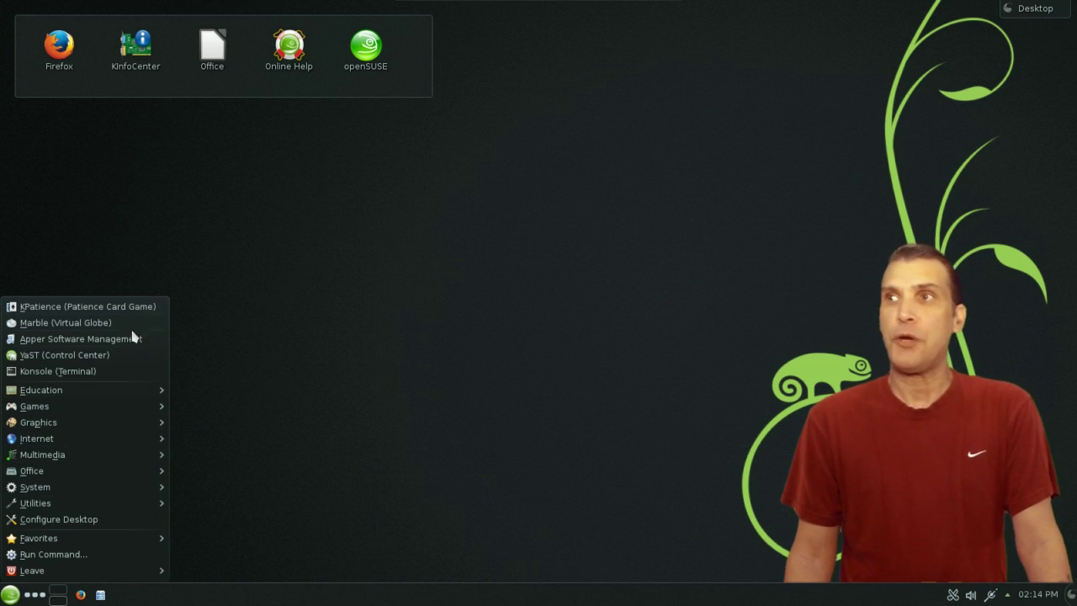
mouse_move(84, 392)
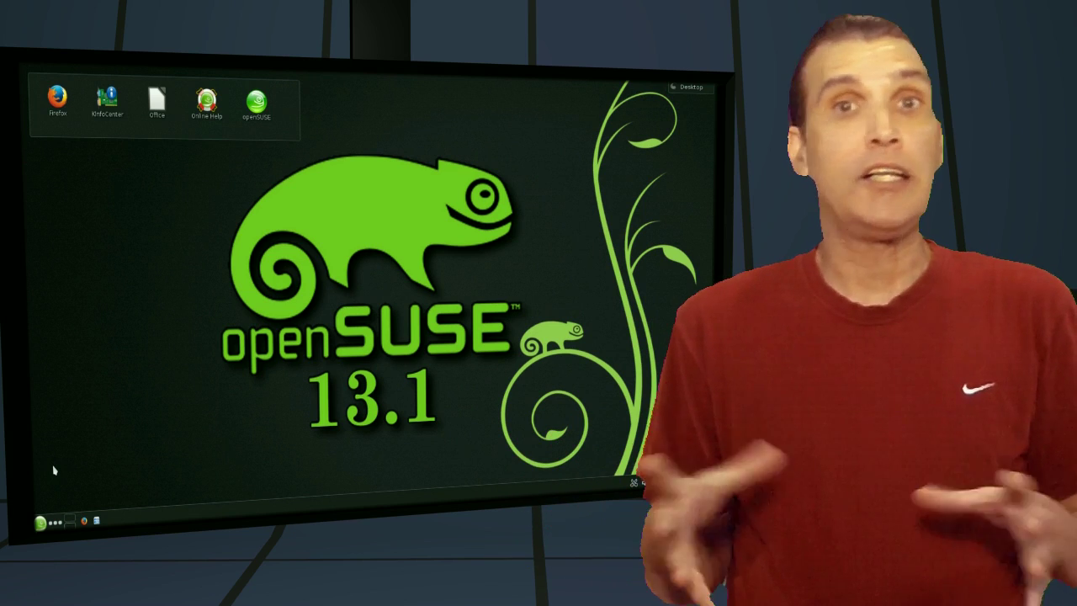
- Reopen the classic menu and expand Games to show Board Games, Puzzle and KPatience
left_click(40, 523)
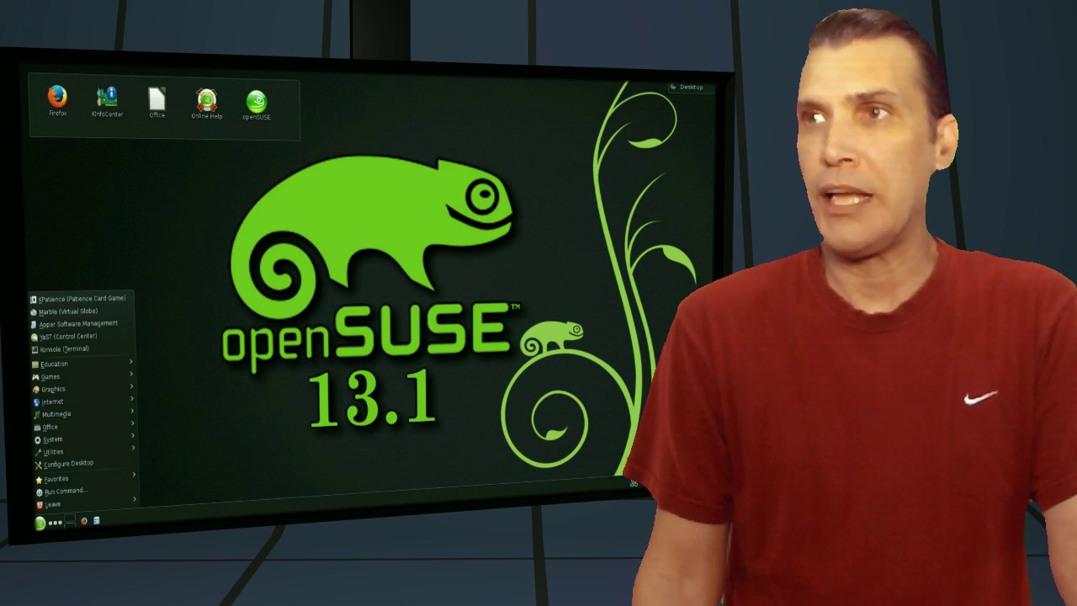
mouse_move(111, 377)
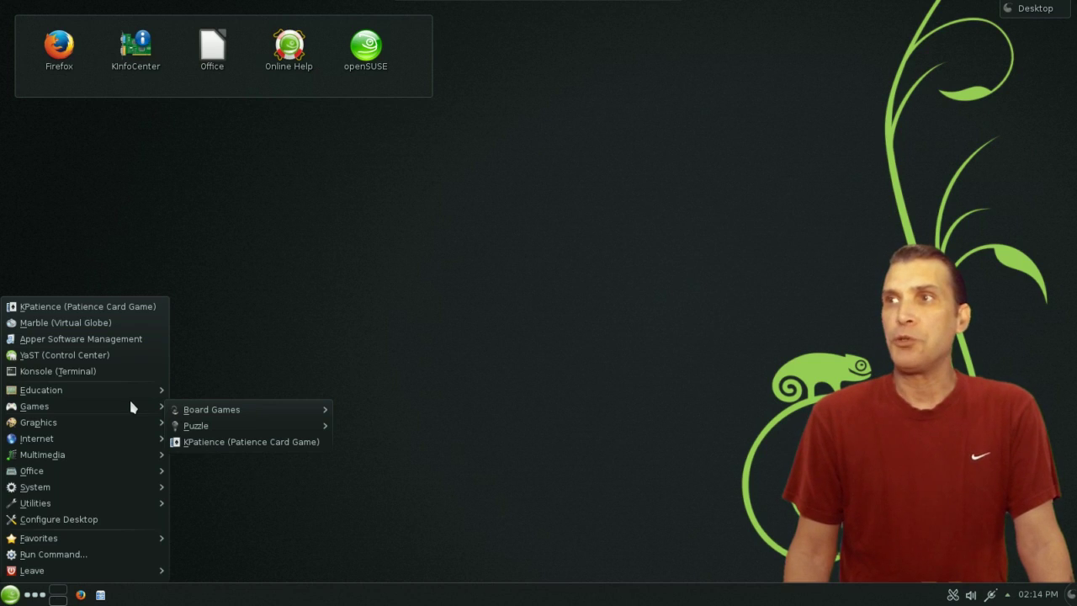
- Browse the Board Games and Puzzle submenus, then expand Graphics showing Gwenview and LibreOffice Draw
mouse_move(182, 406)
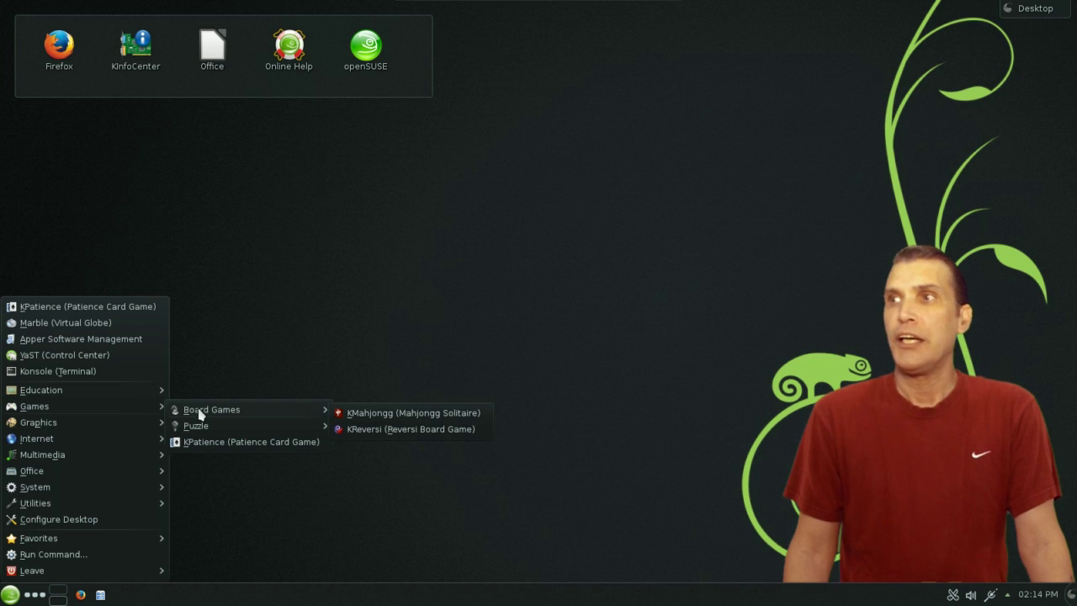
mouse_move(201, 430)
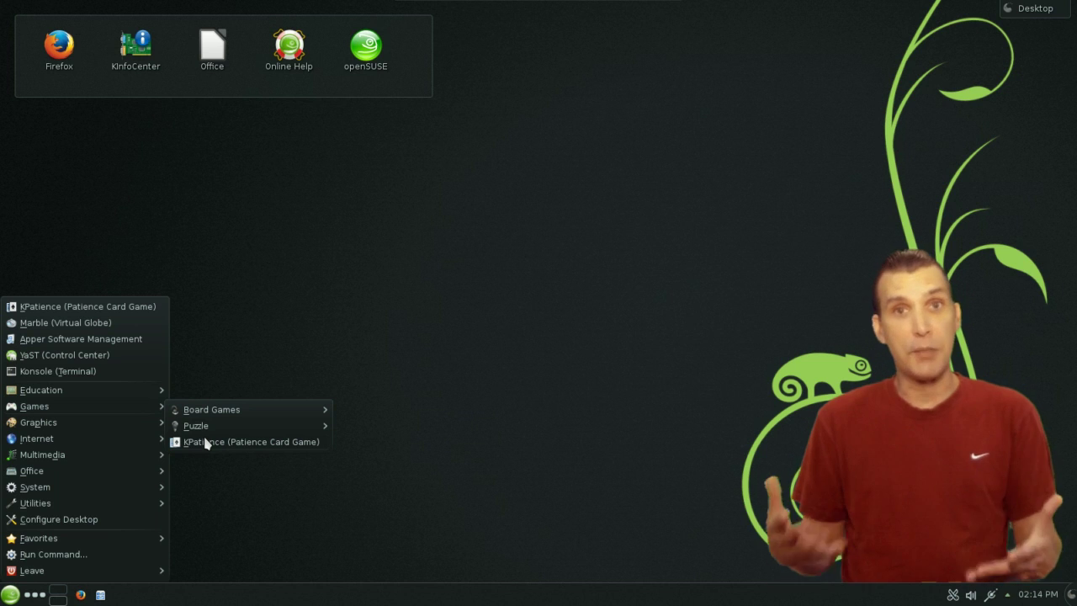
mouse_move(80, 423)
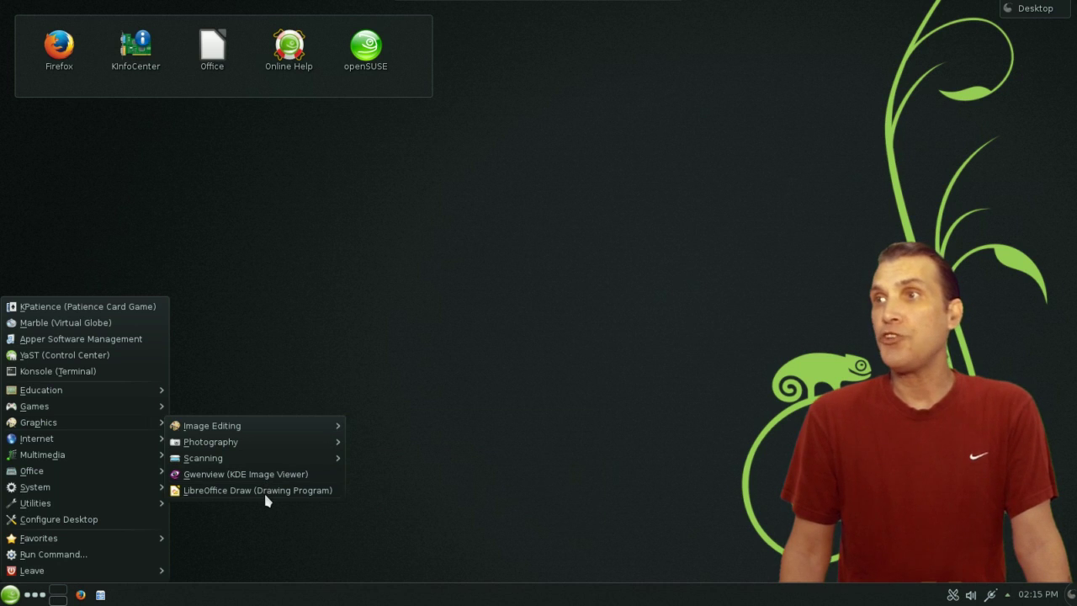
- Browse Internet's Chat, E-Mail and Web Browser entries, then expand System to show YaST and KSysGuard
mouse_move(118, 439)
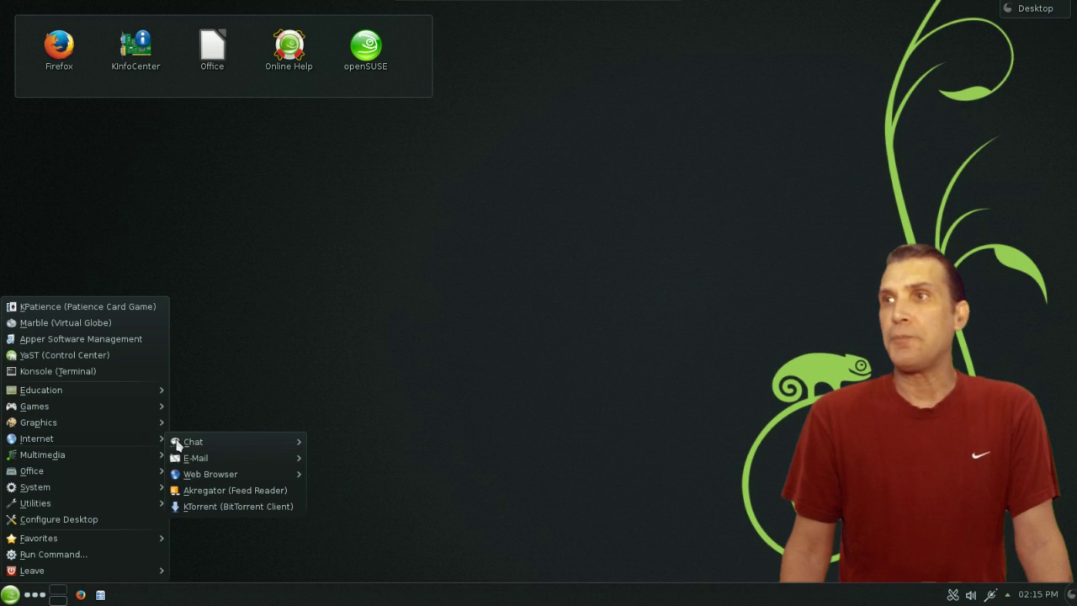
mouse_move(194, 442)
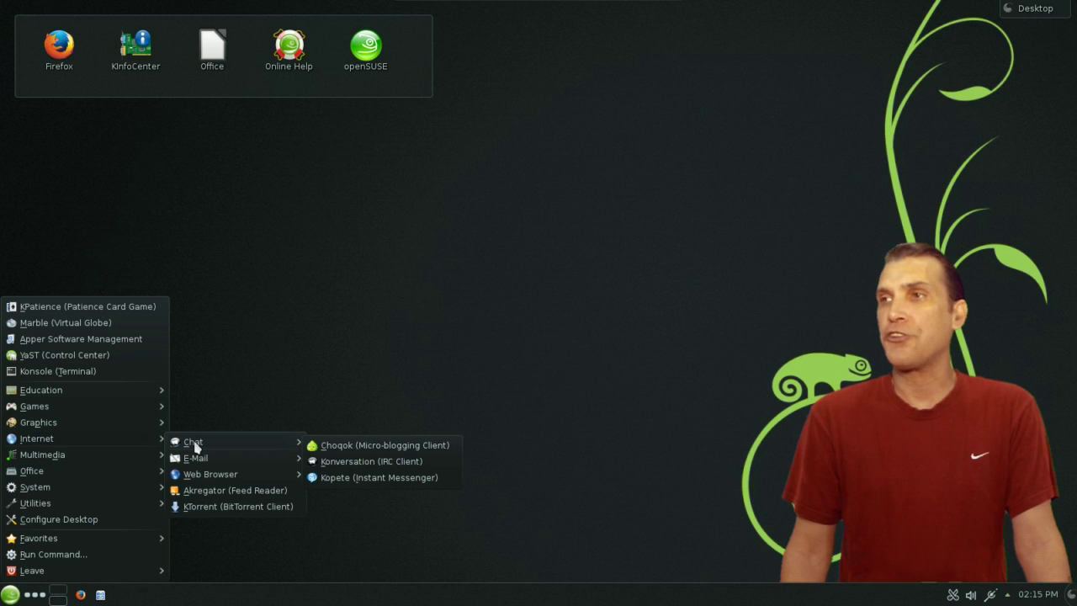
mouse_move(197, 460)
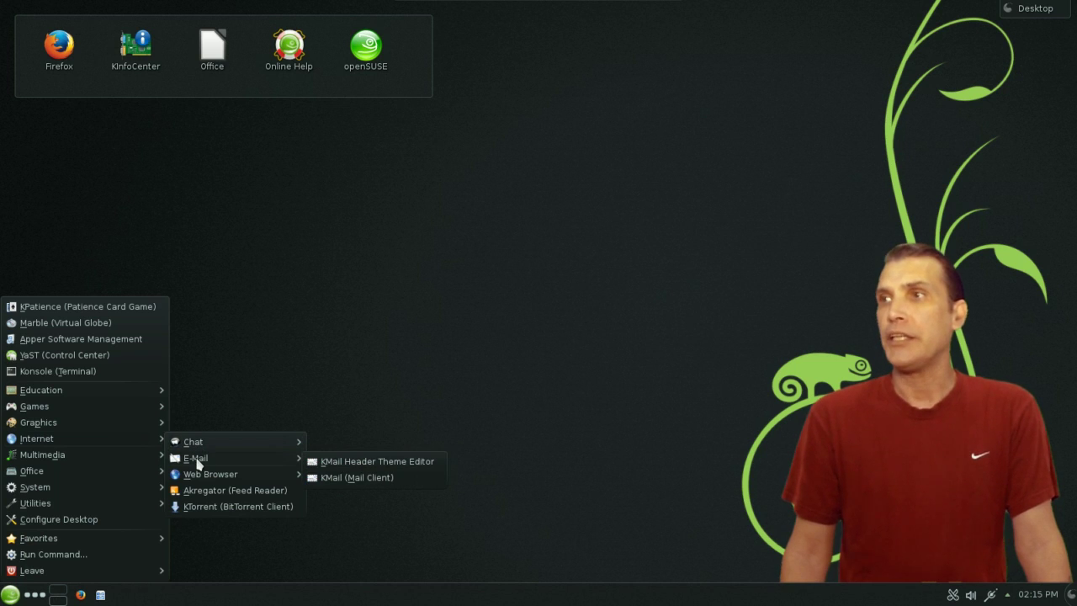
mouse_move(203, 479)
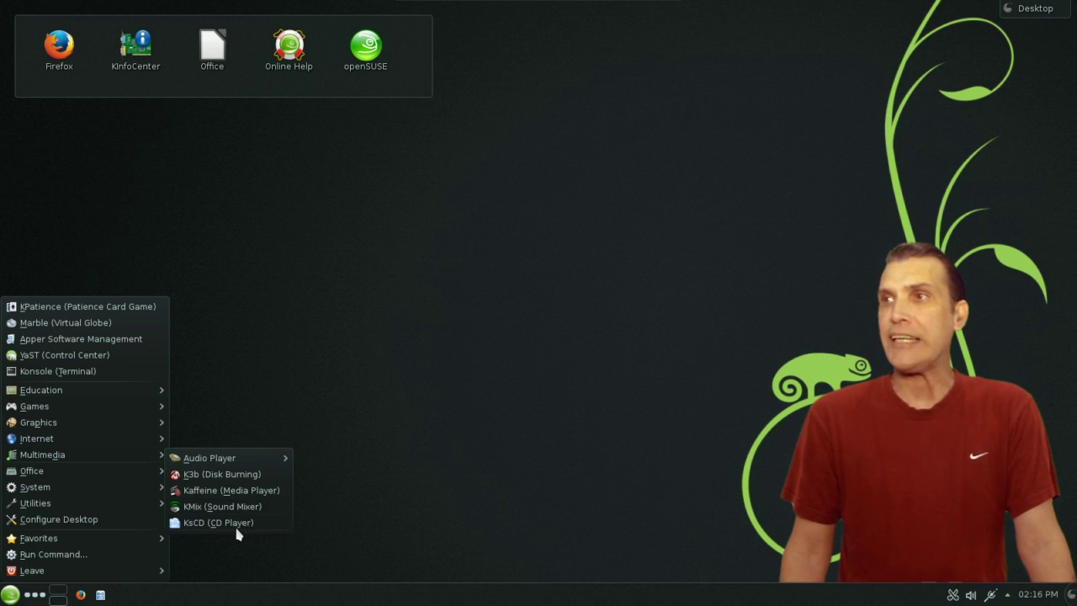
mouse_move(110, 475)
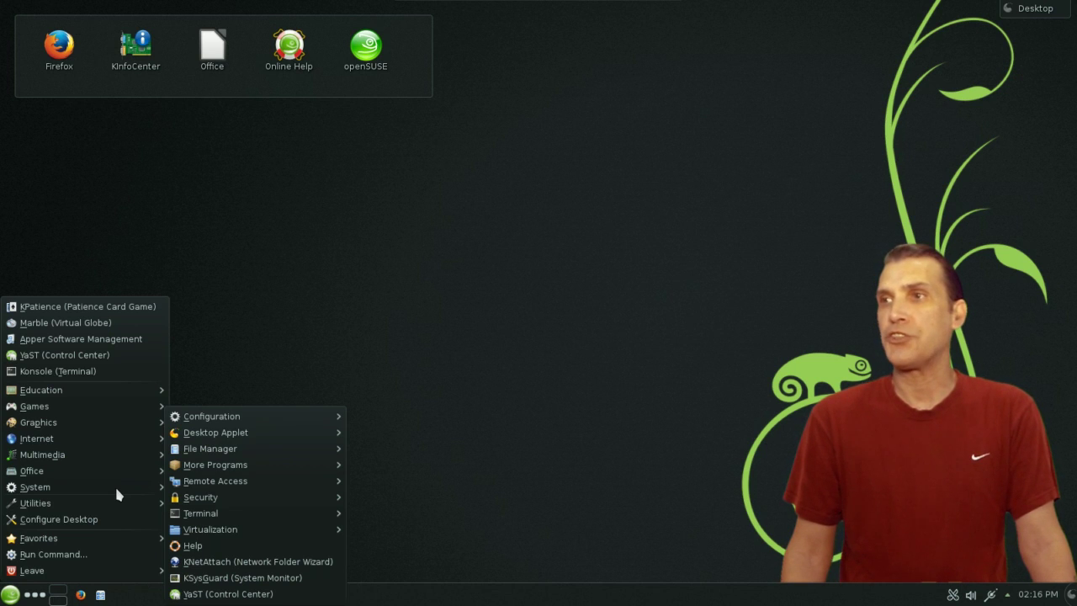
- Browse Utilities' Accessibility, Desktop, Editor and Security submenus, then launch Configure Desktop
mouse_move(84, 504)
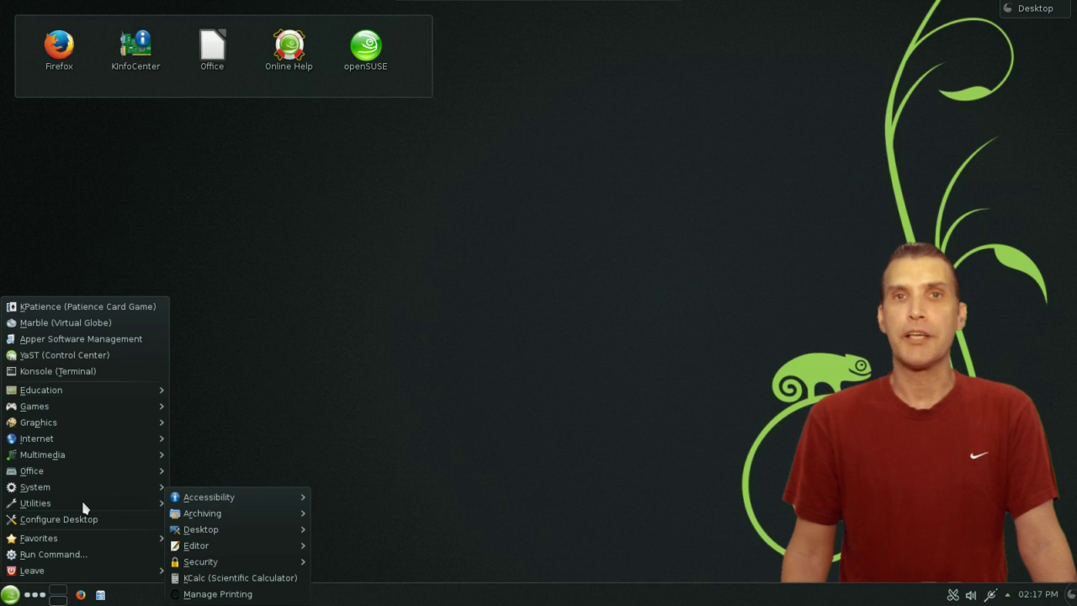
mouse_move(198, 503)
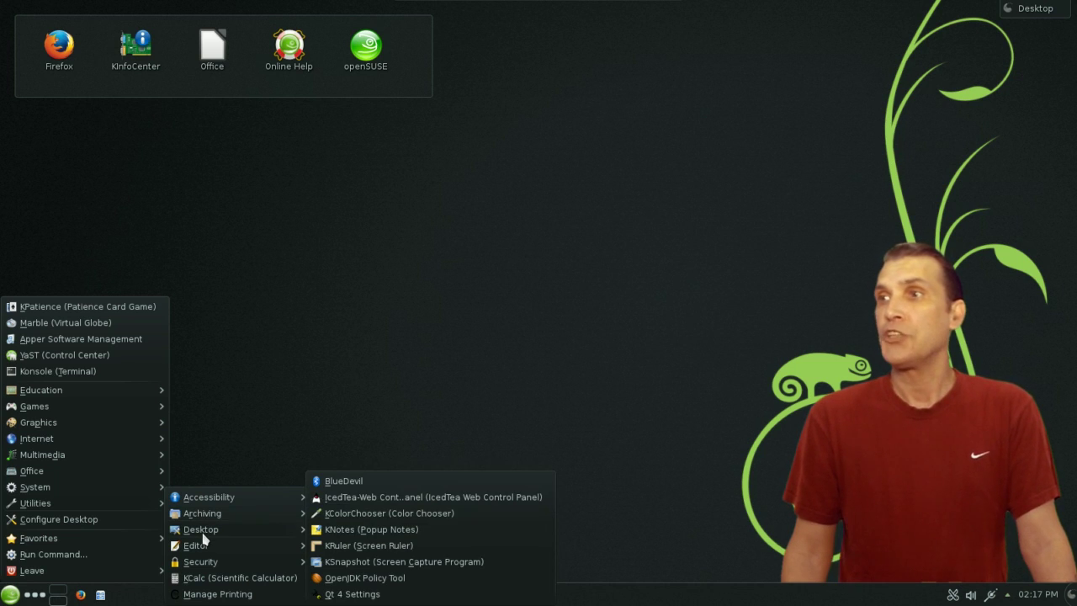
mouse_move(205, 548)
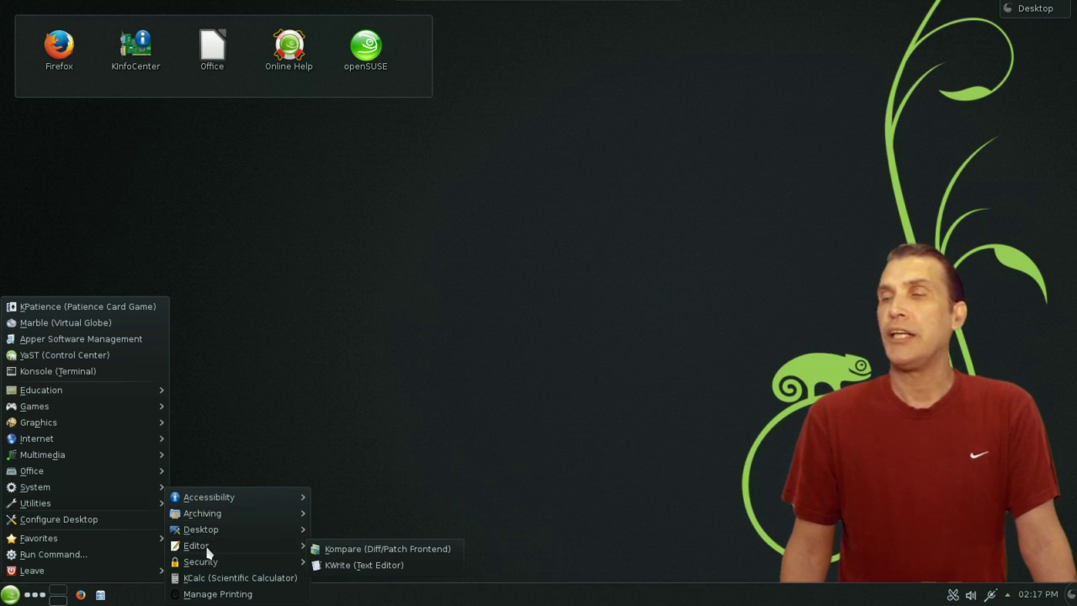
mouse_move(210, 568)
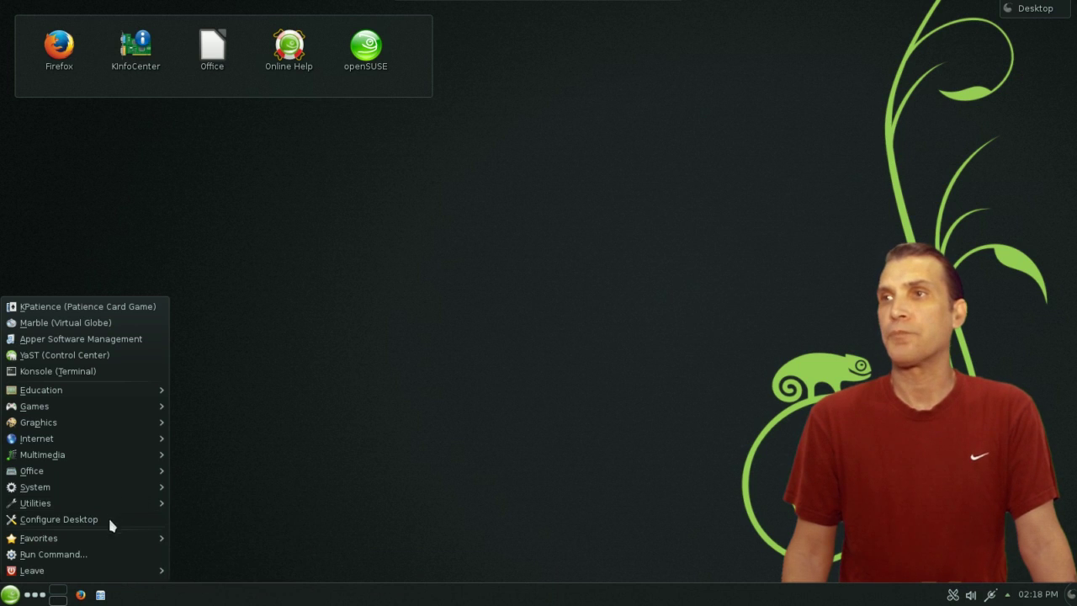
left_click(72, 521)
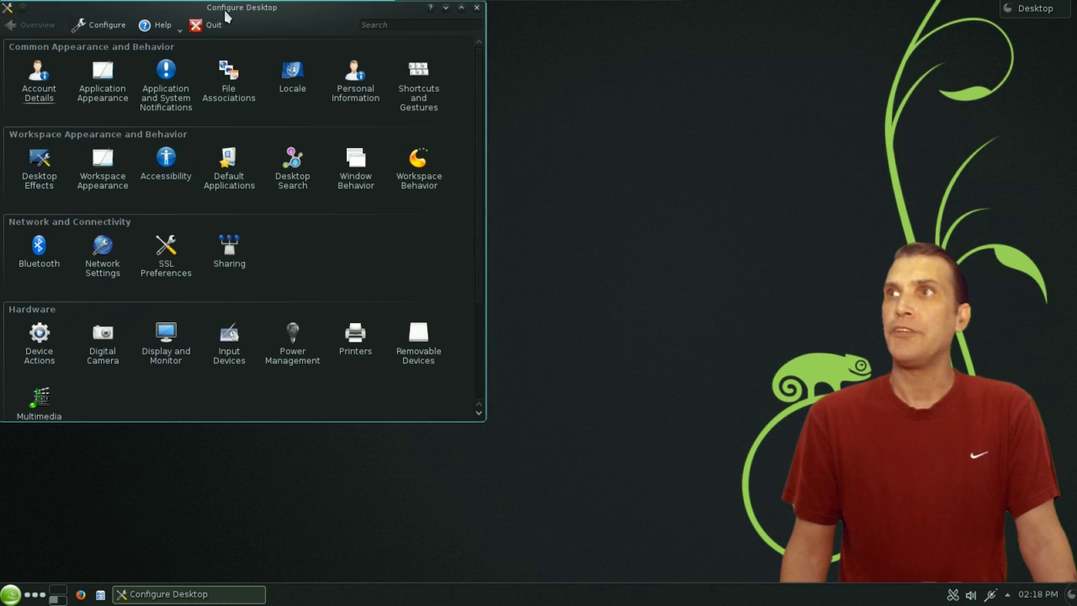
- Centre the settings window, try the MS Windows 9x widget style, then discard it and go to Colors
left_click_drag(225, 15, 485, 130)
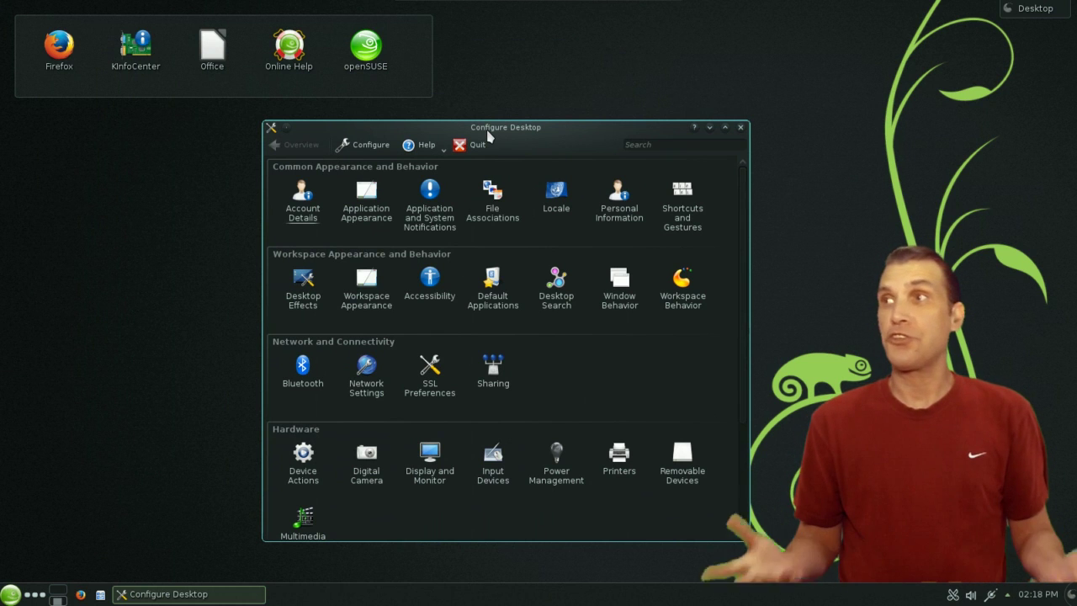
left_click(371, 207)
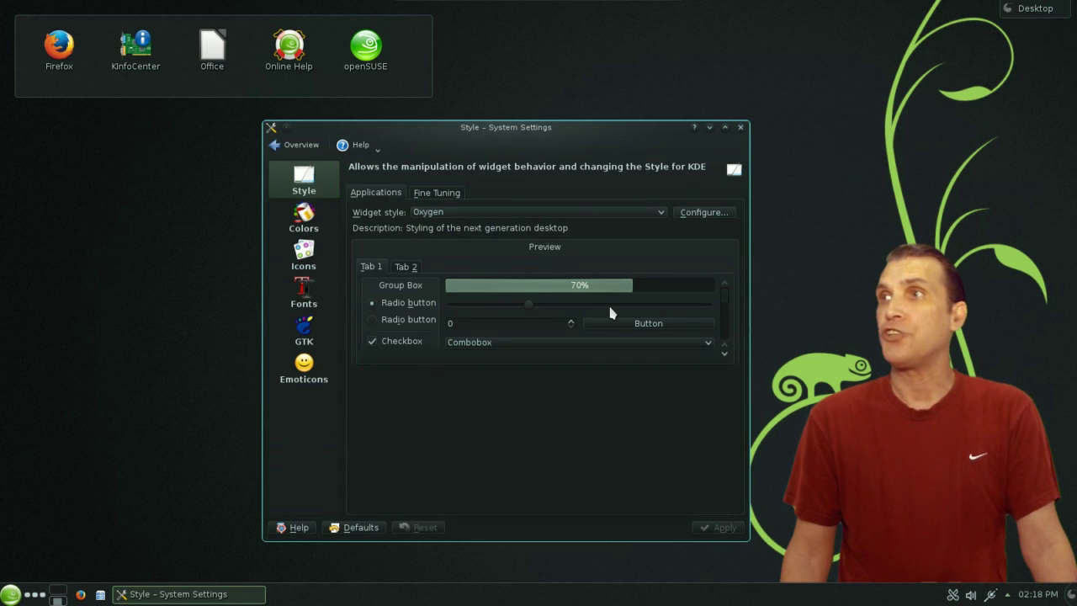
left_click(493, 213)
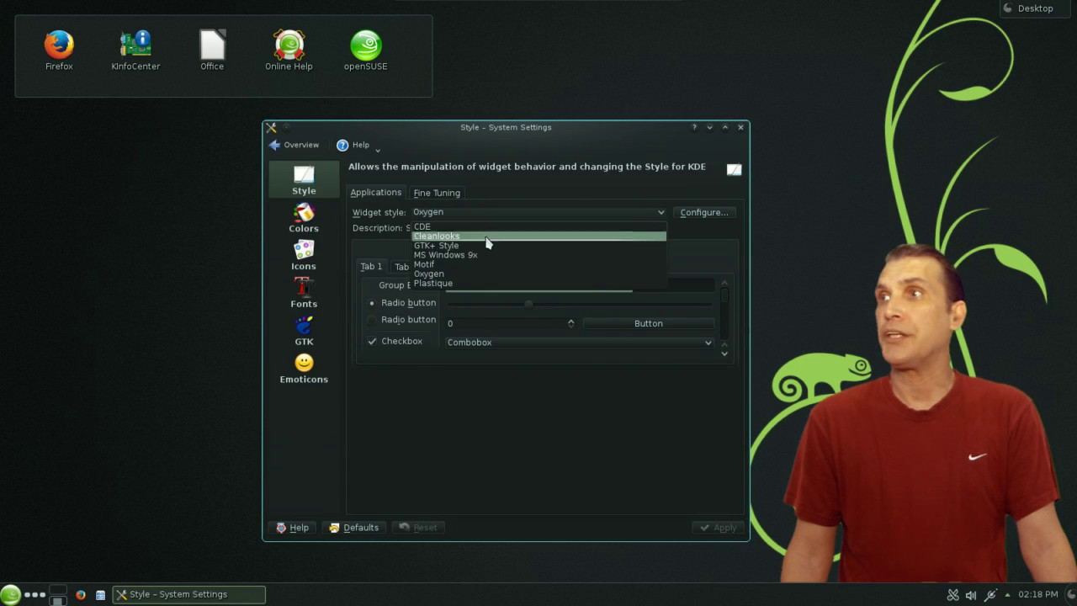
left_click(482, 256)
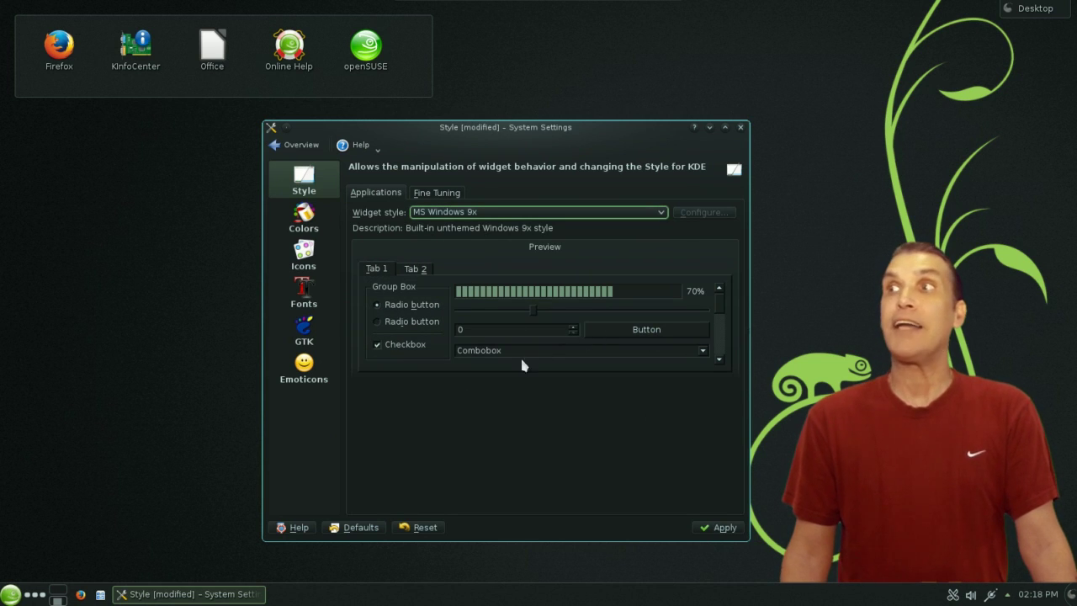
left_click(304, 220)
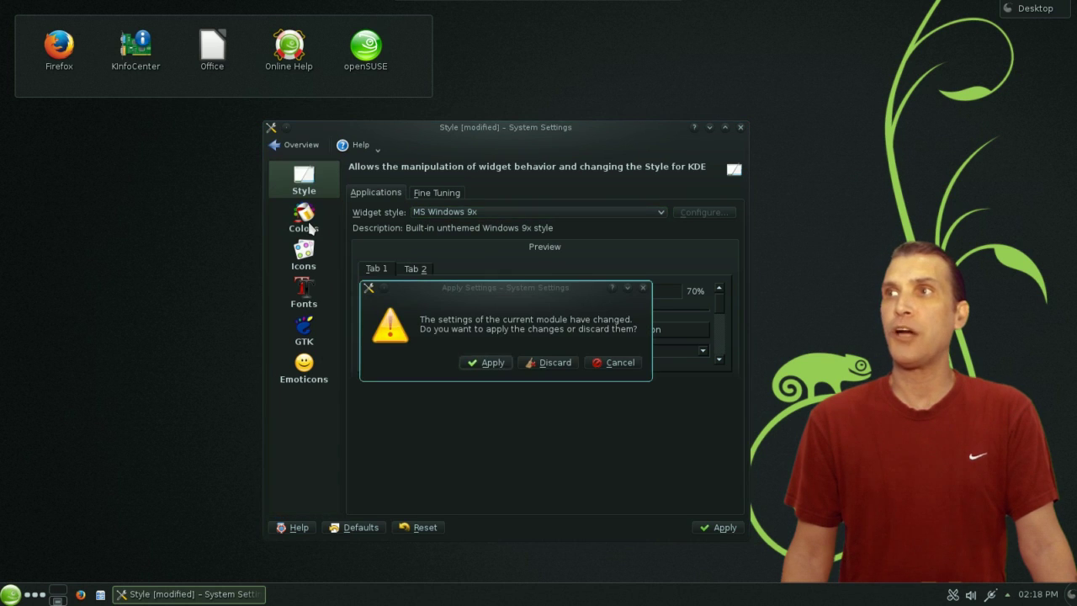
left_click(557, 365)
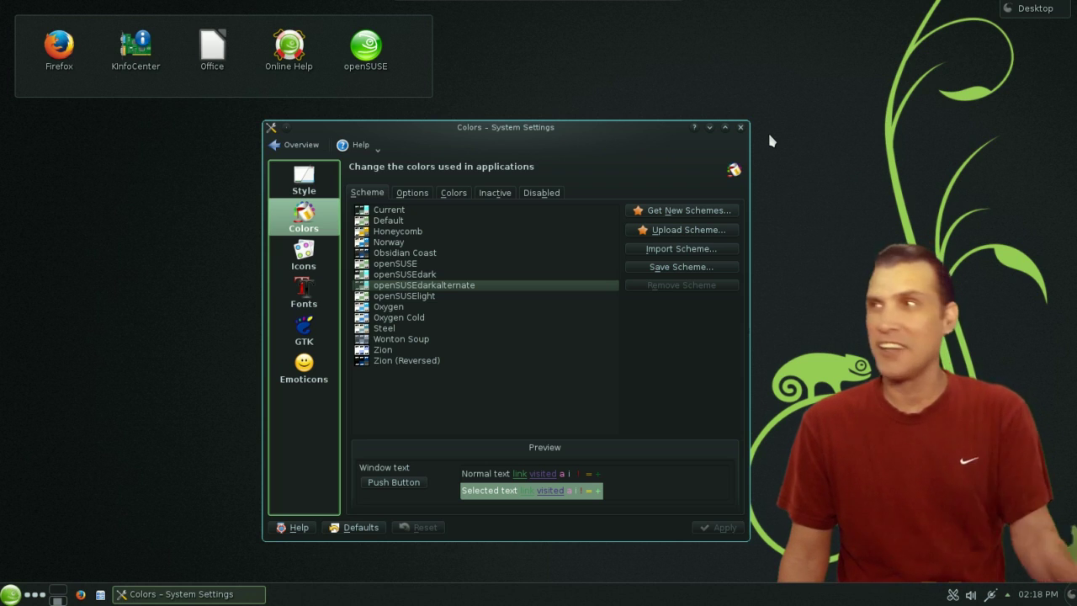
- Return to the System Settings overview, scroll to System Administration and back, then close the window
left_click(288, 147)
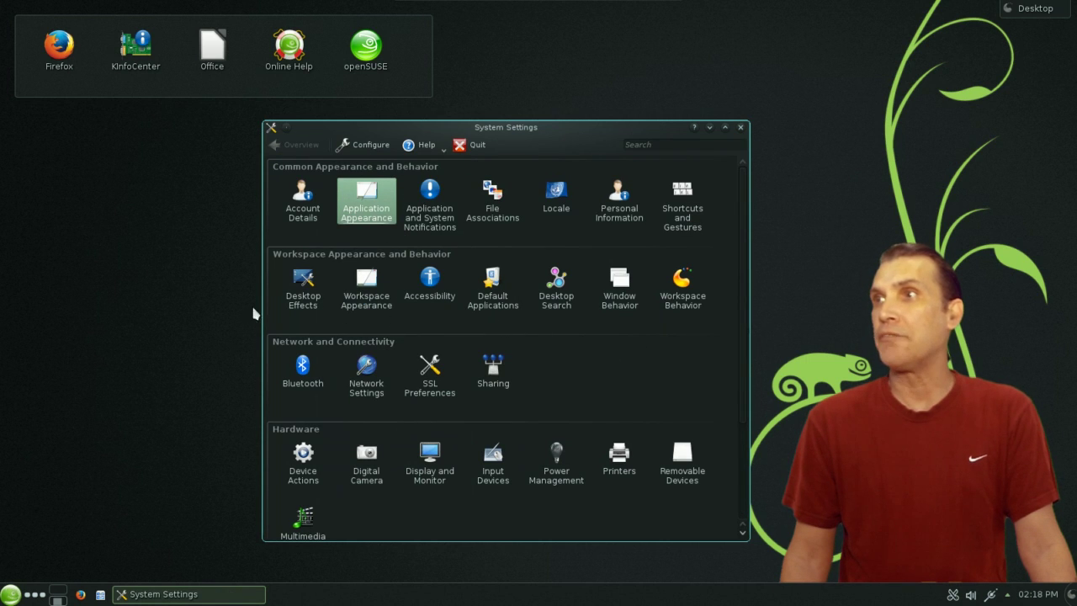
scroll(505, 471, "down", 3)
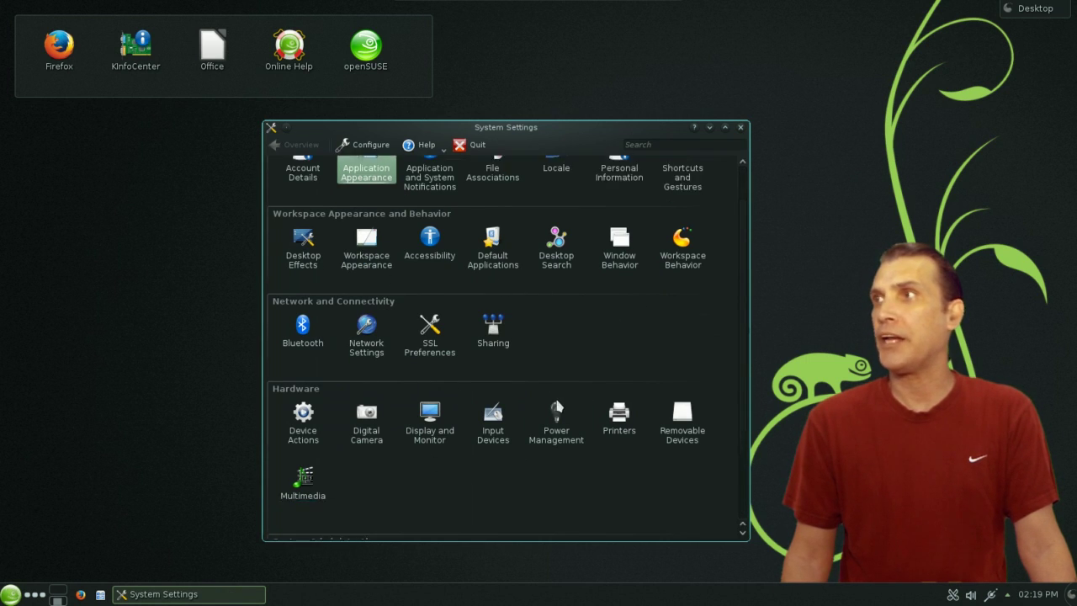
scroll(556, 402, "up", 3)
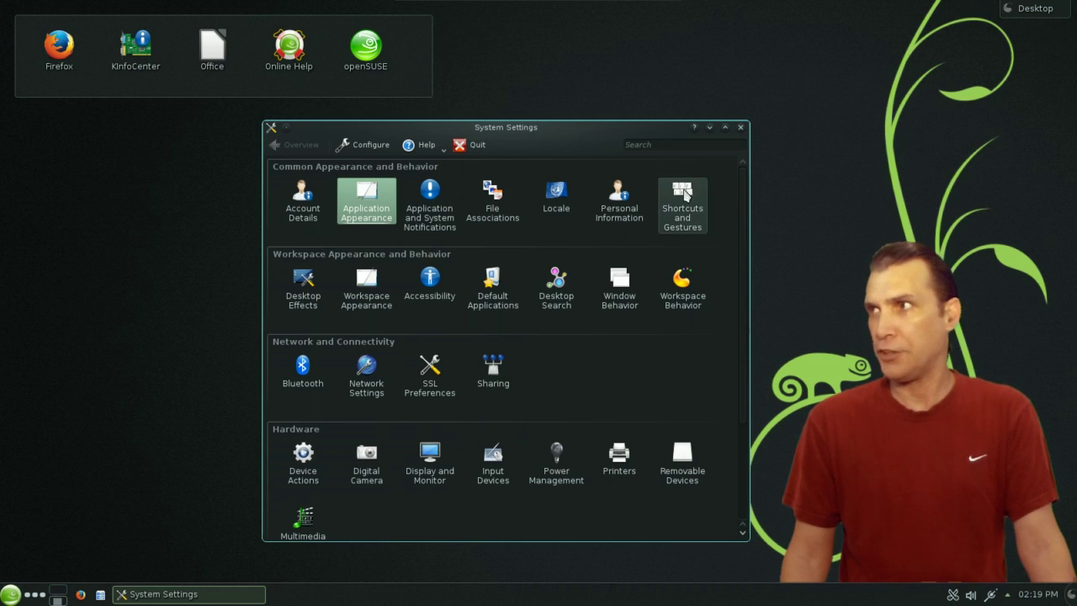
left_click(741, 127)
- Switch the launcher to Kickoff style and show its Computer section with Administration and Places
right_click(10, 597)
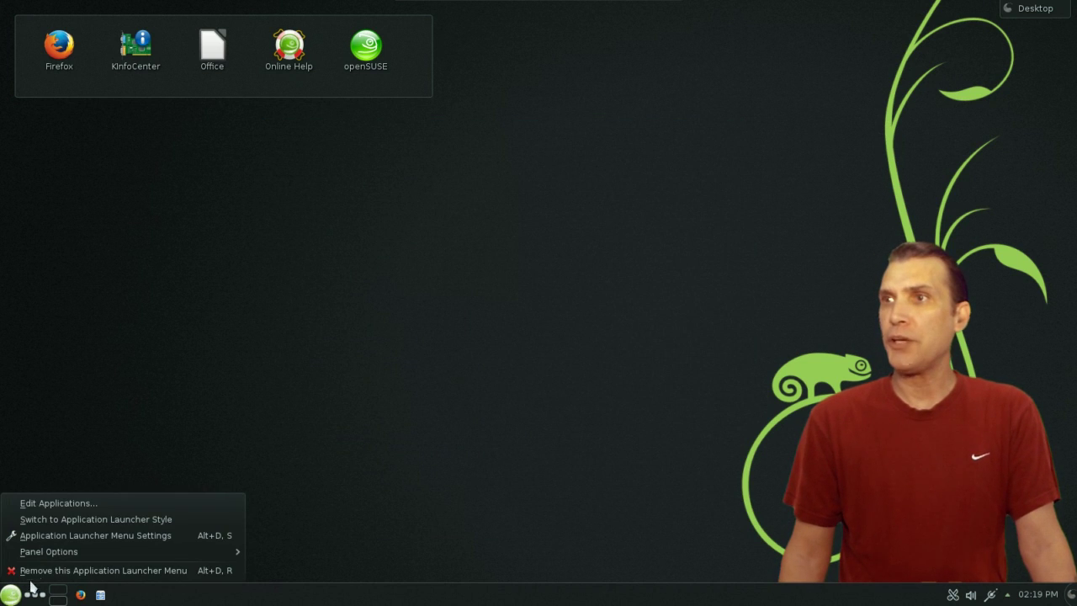
left_click(80, 519)
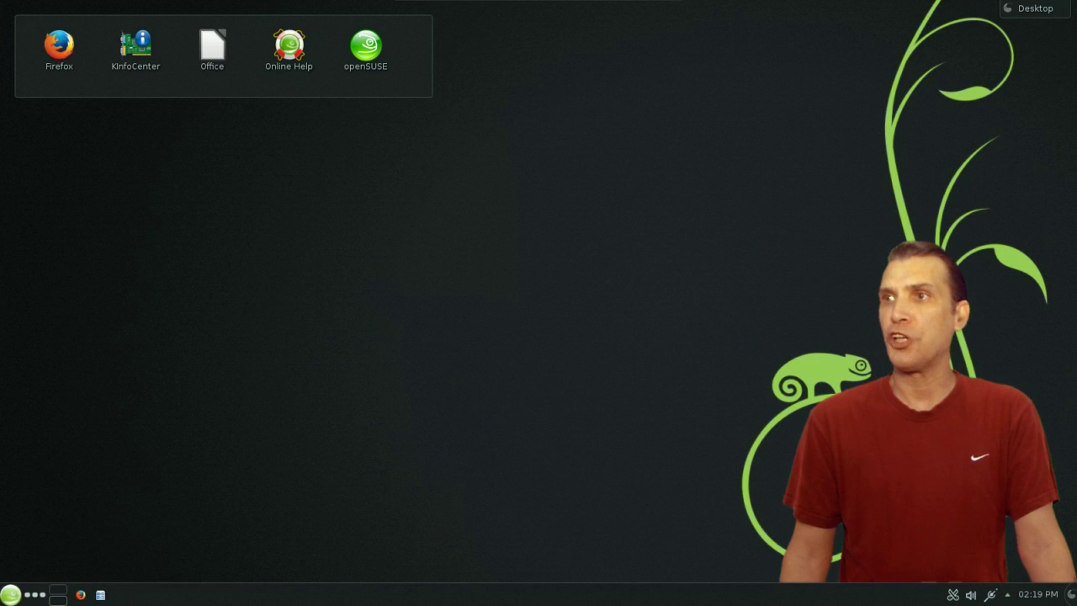
left_click(8, 596)
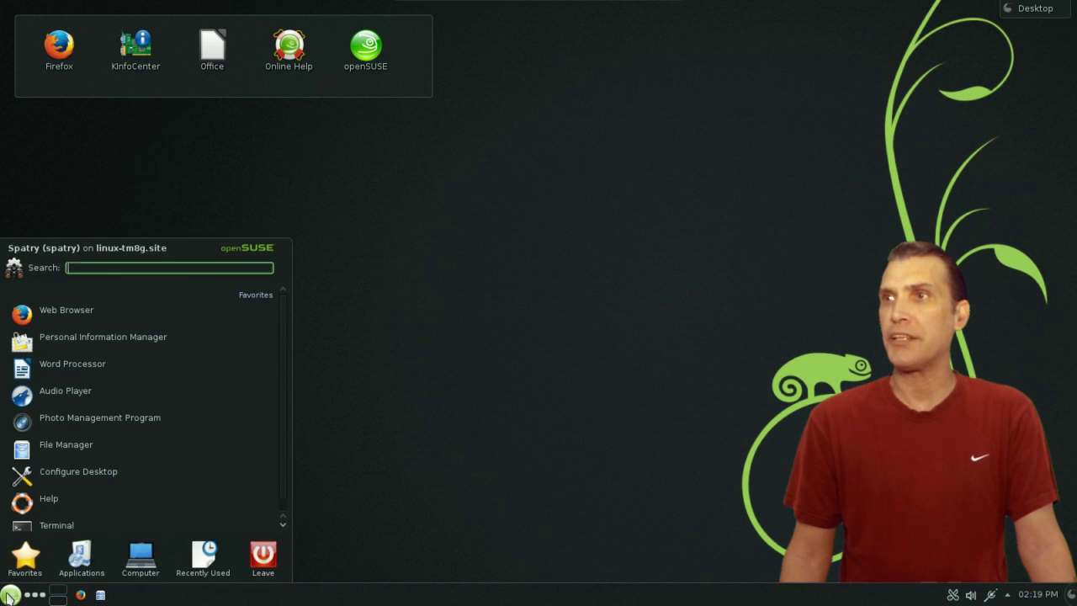
left_click(78, 560)
mouse_move(140, 569)
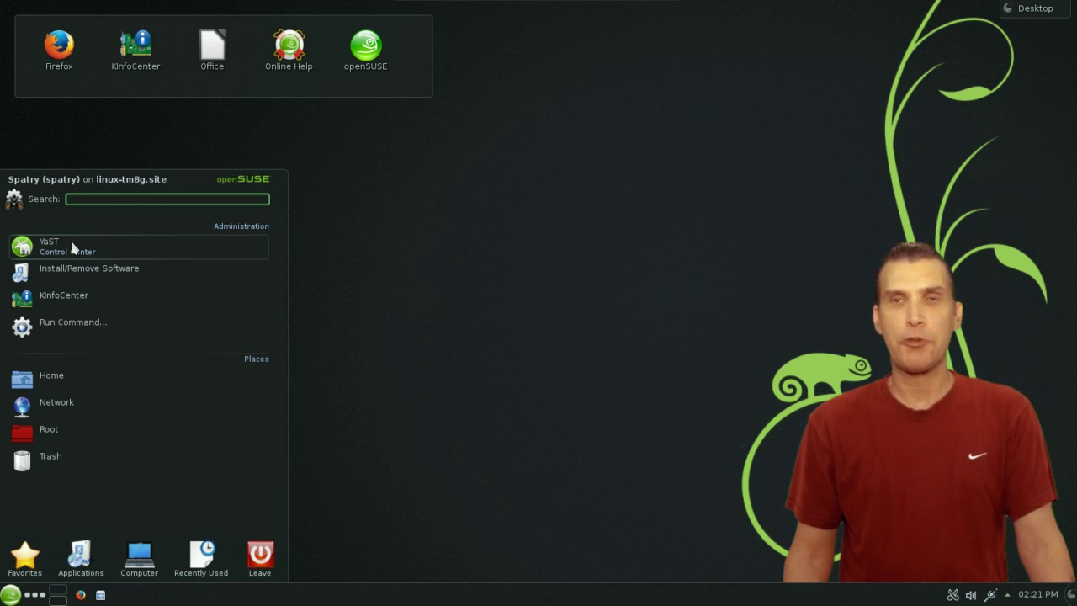
- Start YaST Control Center and Install/Remove Software, moving the YaST2 window up-left while it loads
left_click(48, 250)
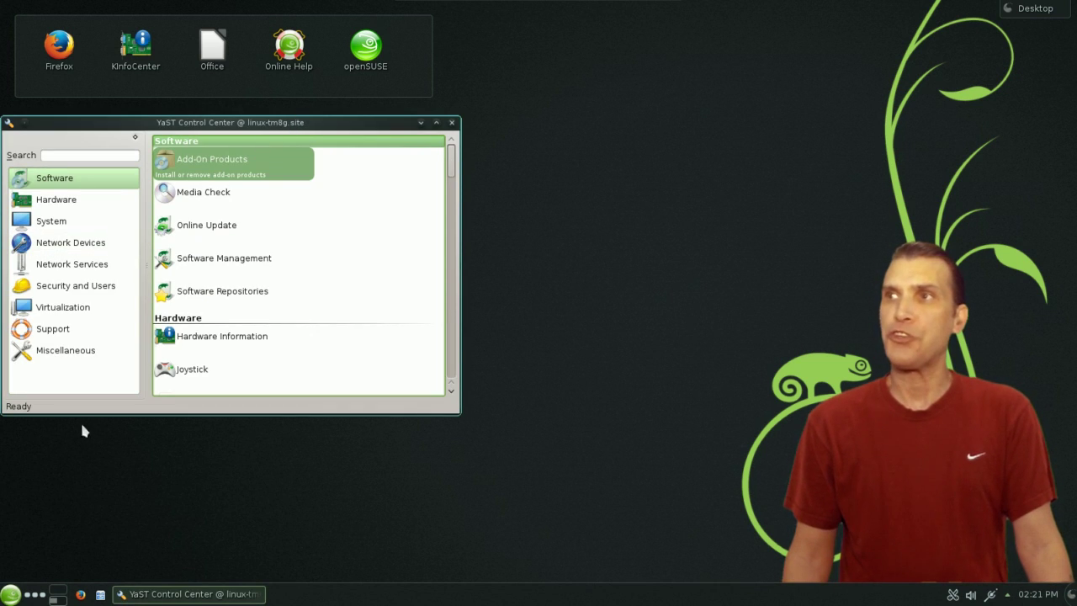
left_click(10, 594)
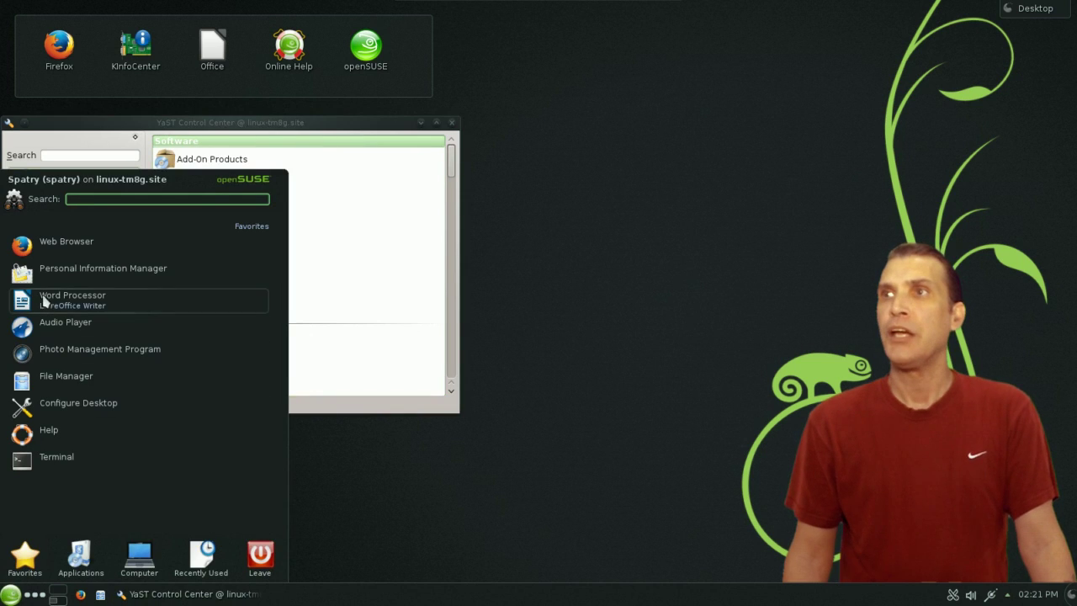
left_click(140, 557)
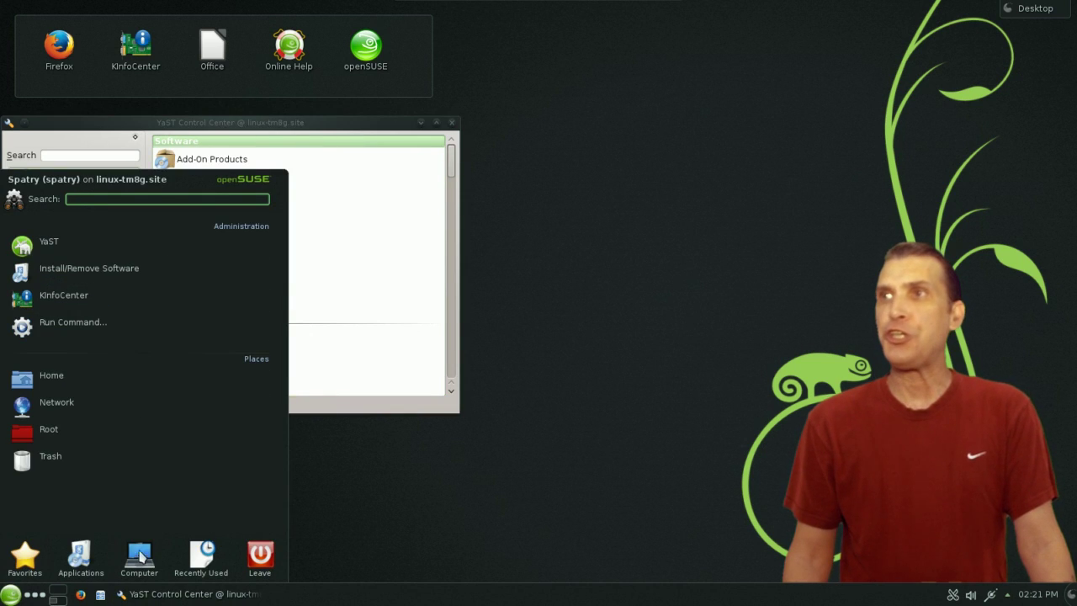
left_click(21, 271)
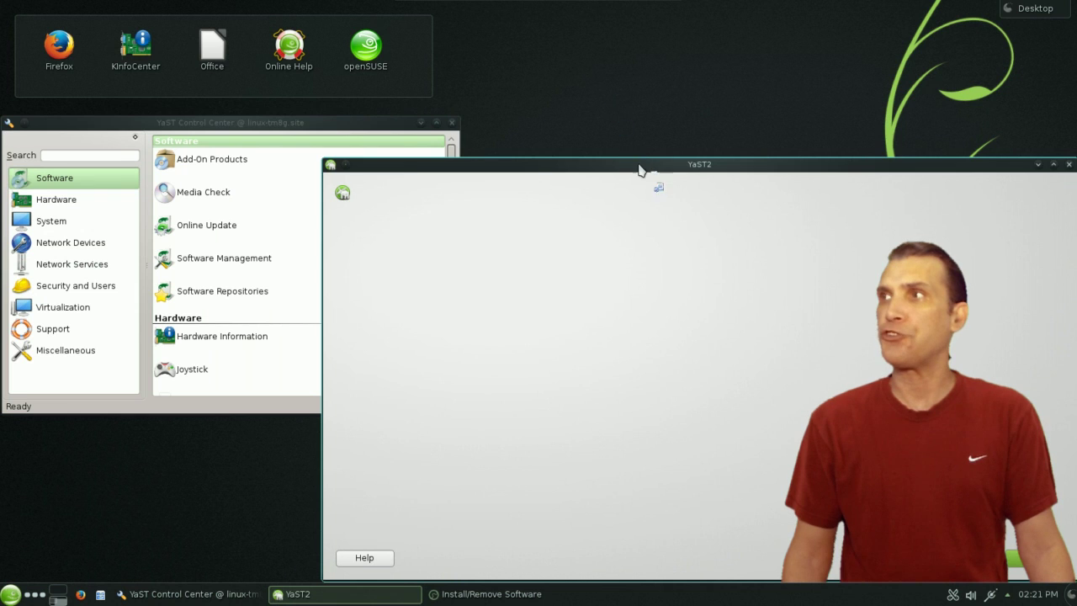
left_click_drag(638, 170, 562, 78)
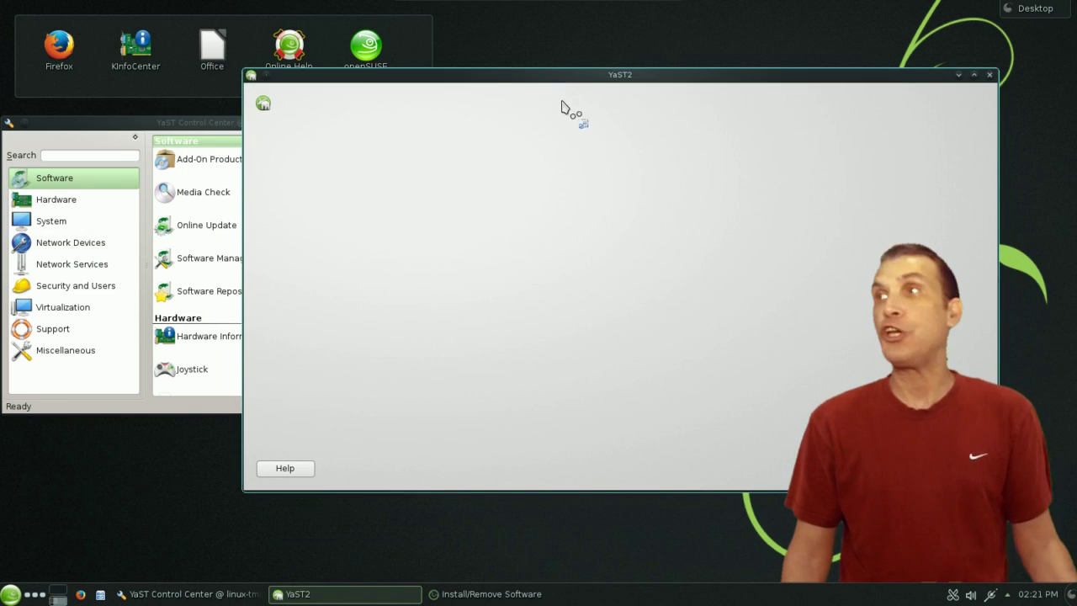
left_click(10, 596)
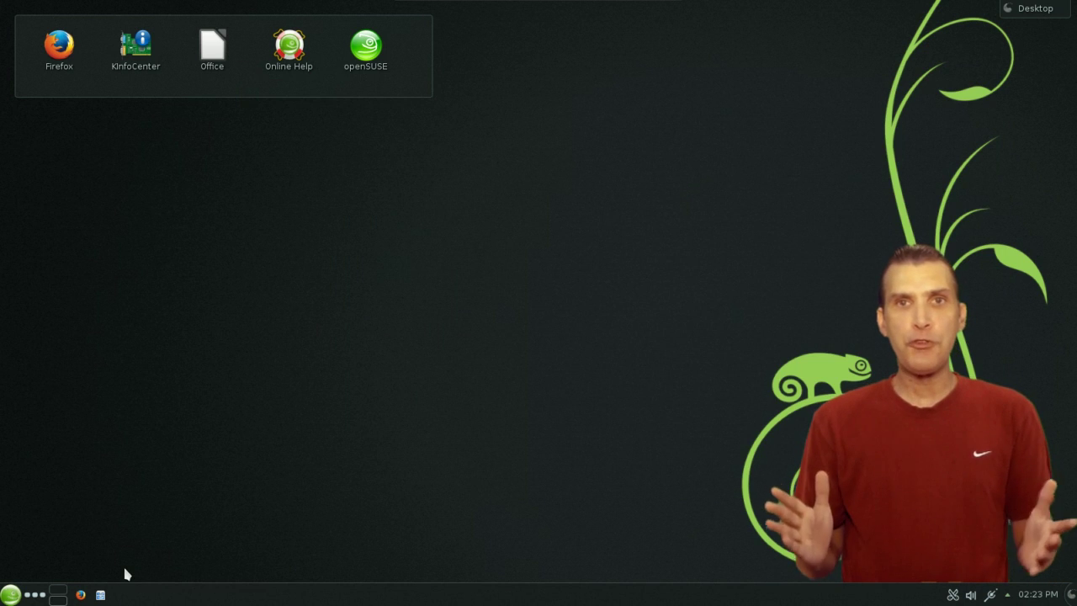
- Launch Apper with an 'apper' search in Kickoff and open the Multimedia package group
left_click(8, 597)
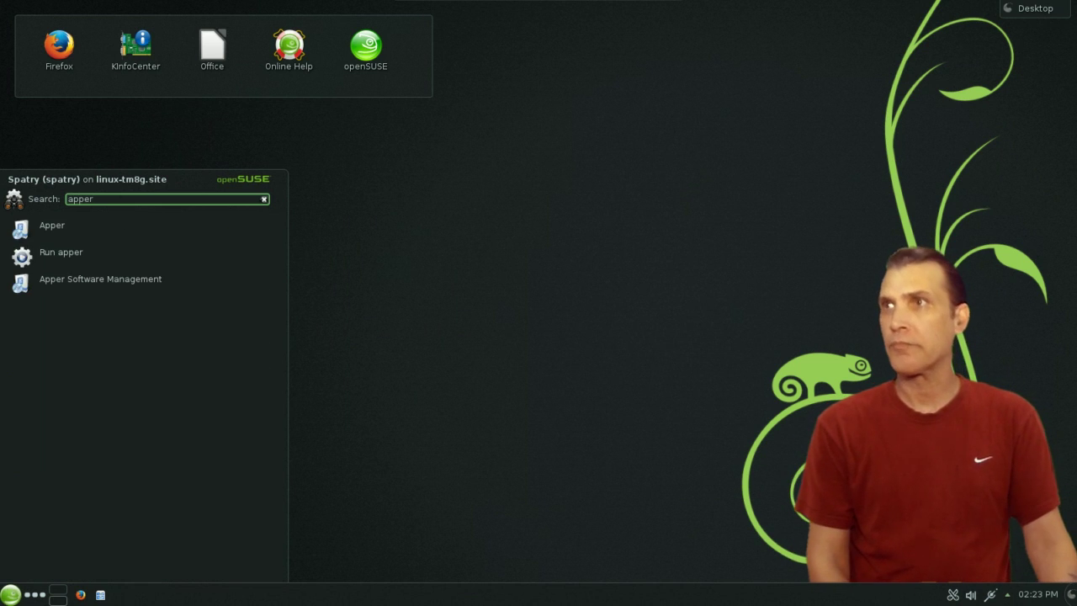
key("Return")
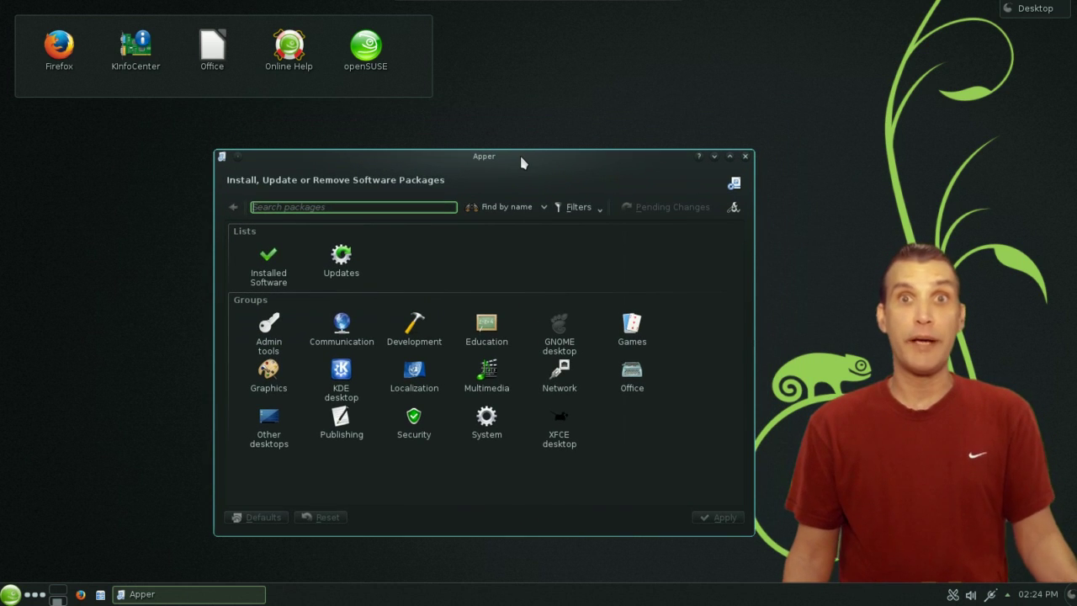
left_click(488, 377)
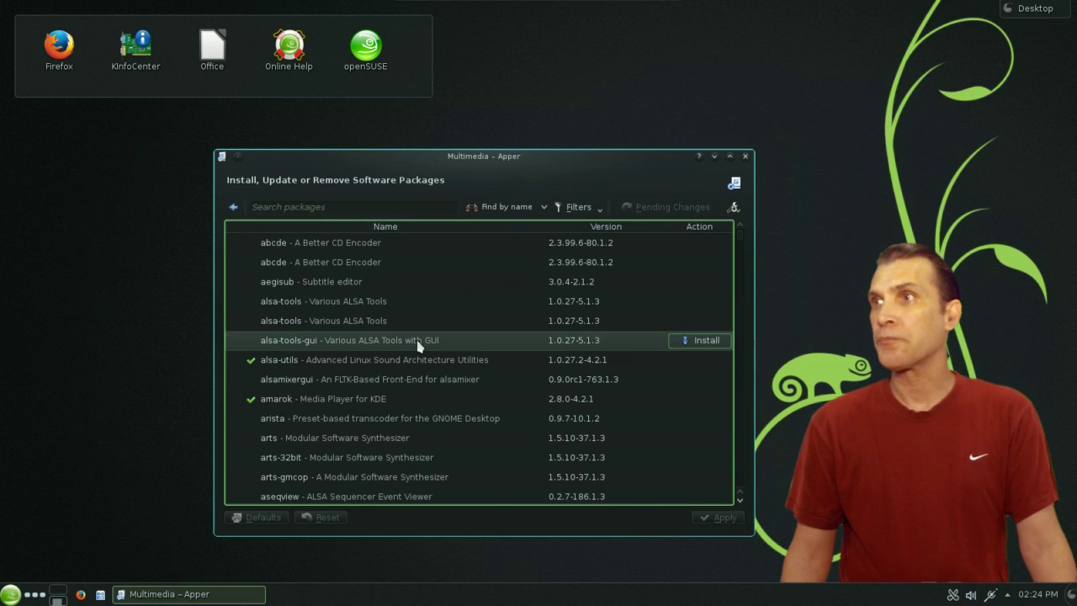
- Scroll the Multimedia package list and show the kdenlive package's description
scroll(417, 345, "down", 20)
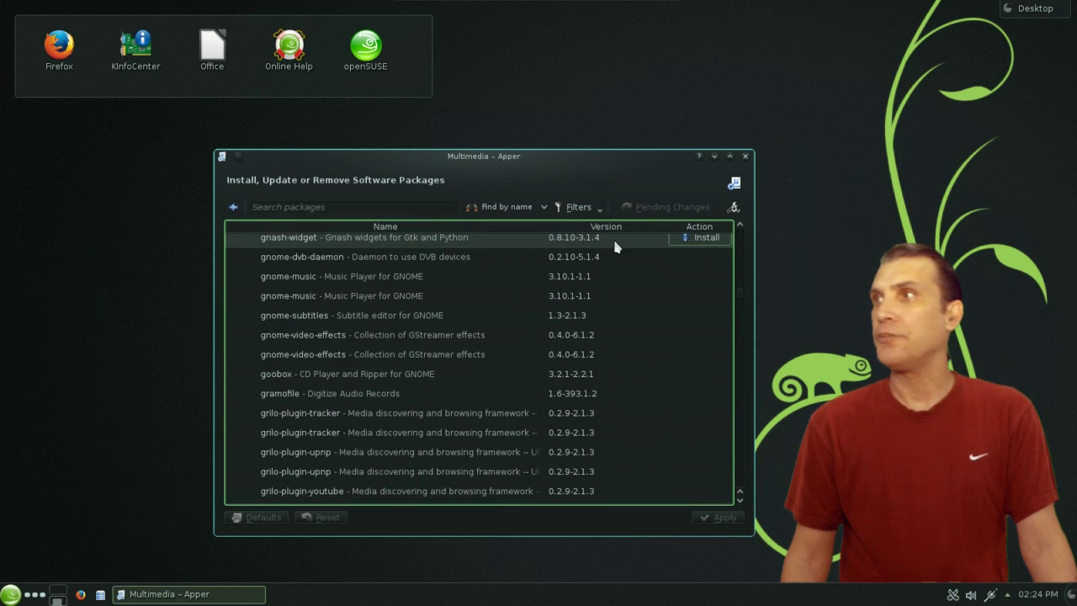
left_click_drag(737, 289, 736, 358)
scroll(678, 350, "up", 7)
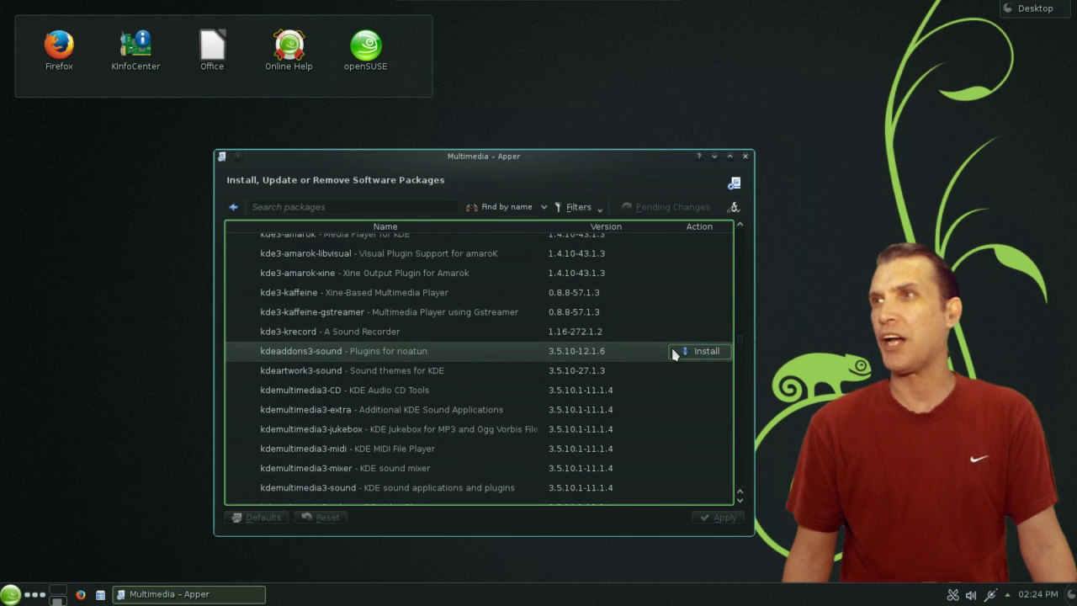
scroll(351, 324, "down", 4)
left_click(351, 323)
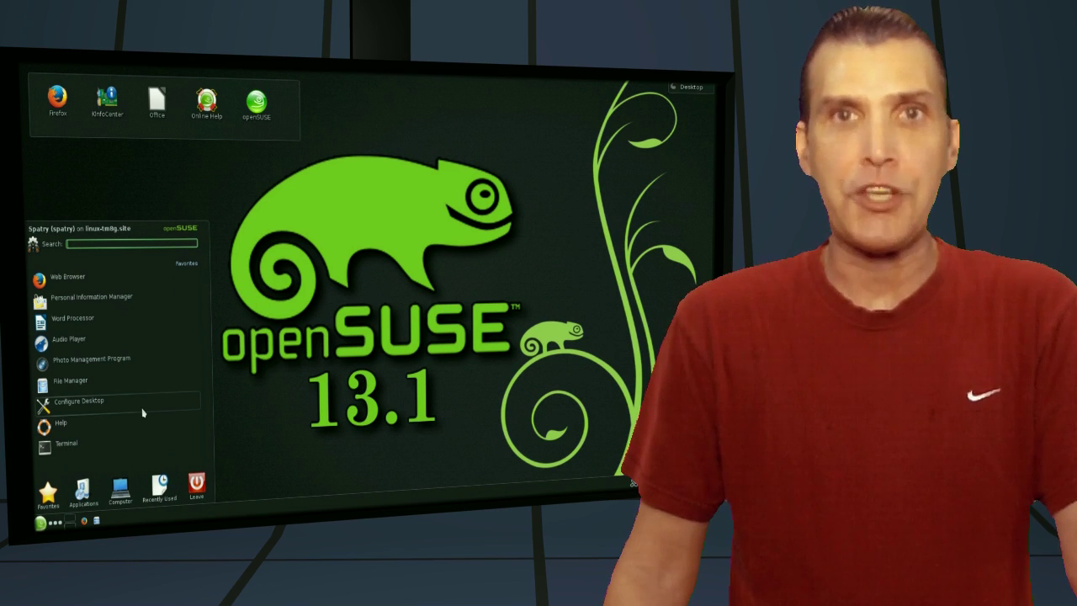
- Switch the launcher to Classic Menu Style and open its Graphics category
right_click(48, 492)
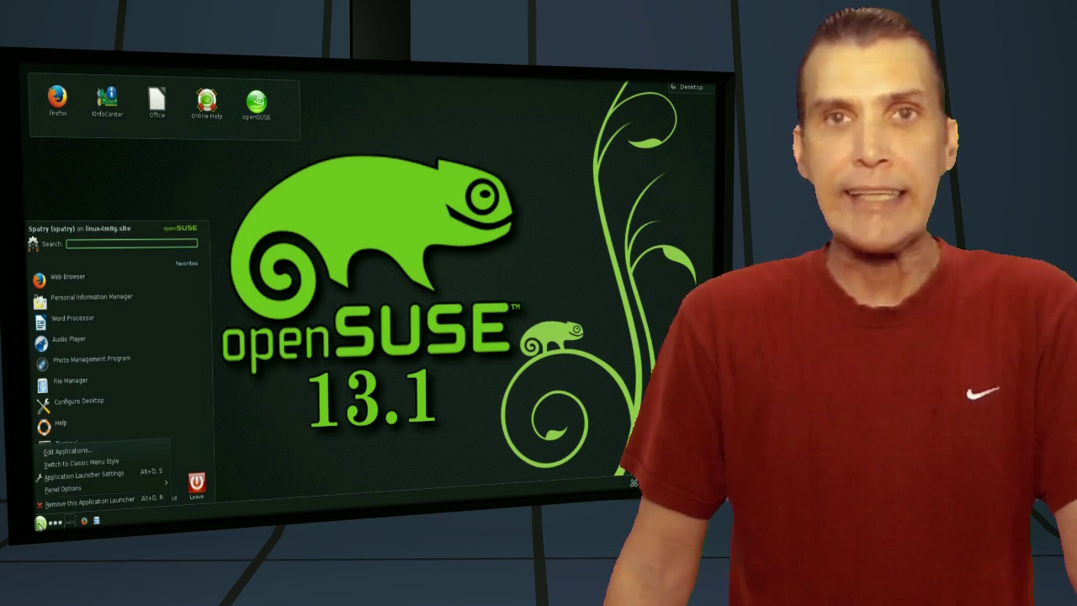
left_click(53, 464)
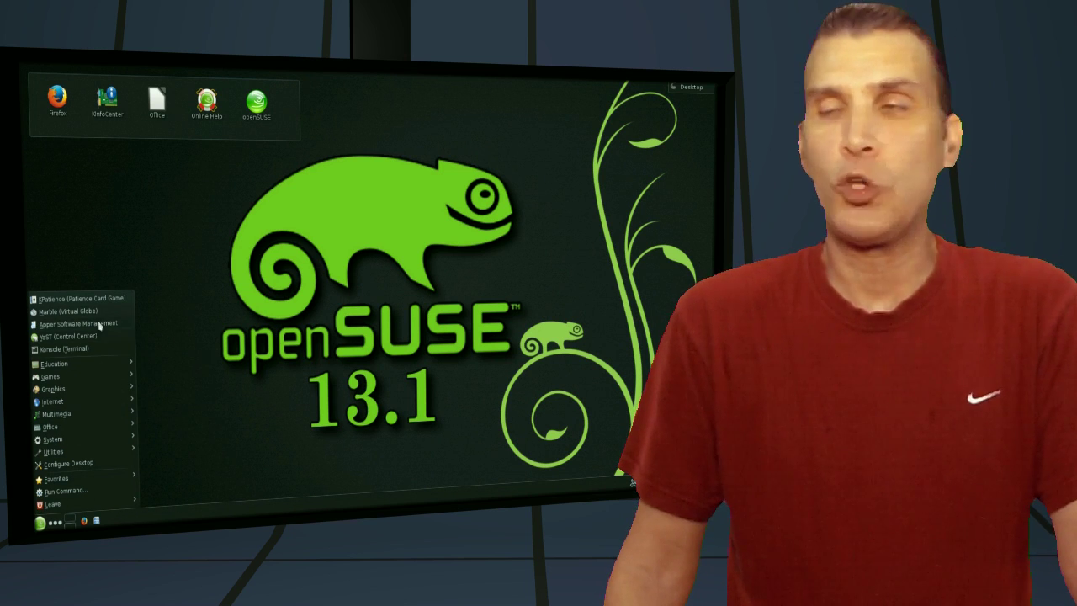
mouse_move(91, 388)
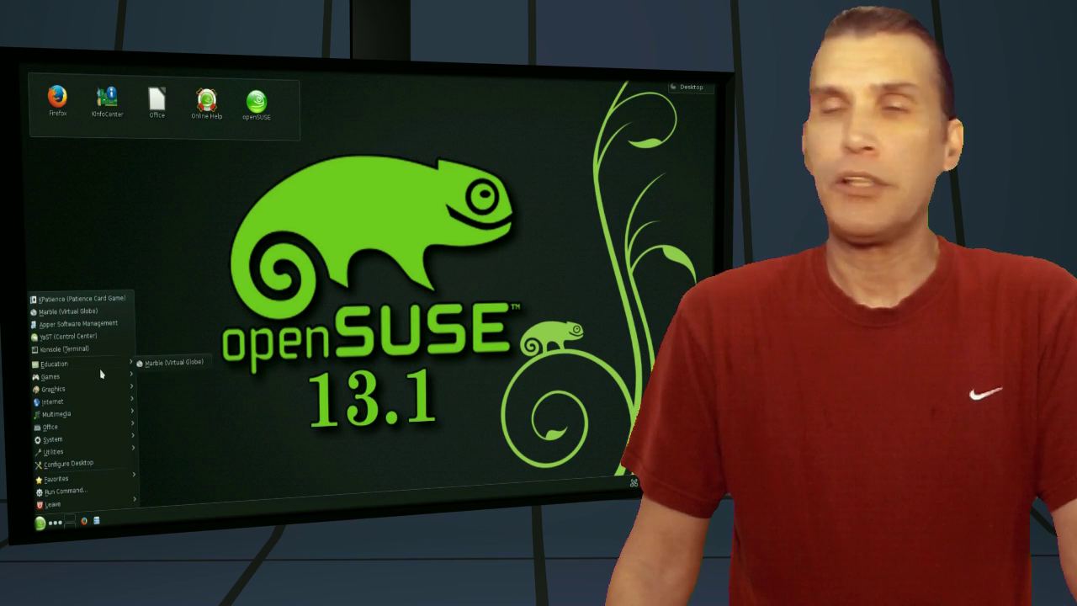